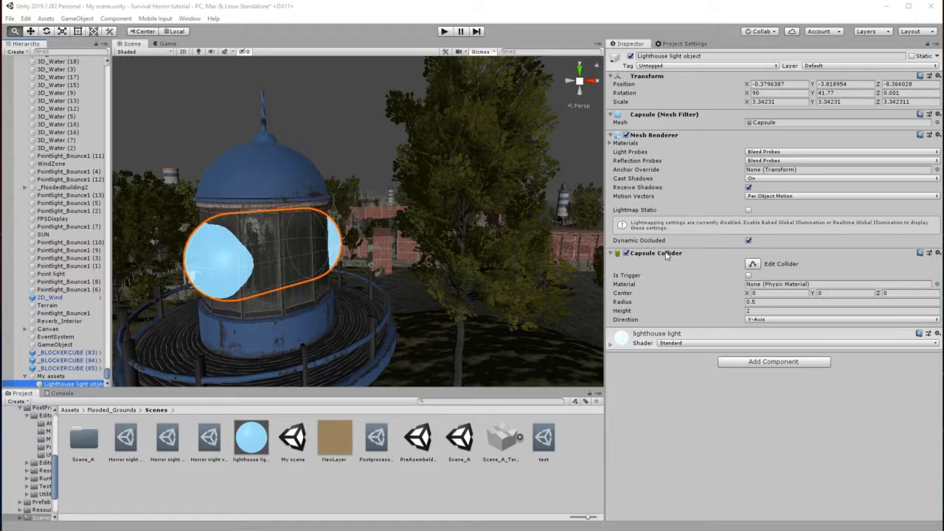
- Remove the Capsule Collider component from Lighthouse light object and clear the resulting console errors
{"action": "right_click", "coordinate": [666, 255]}
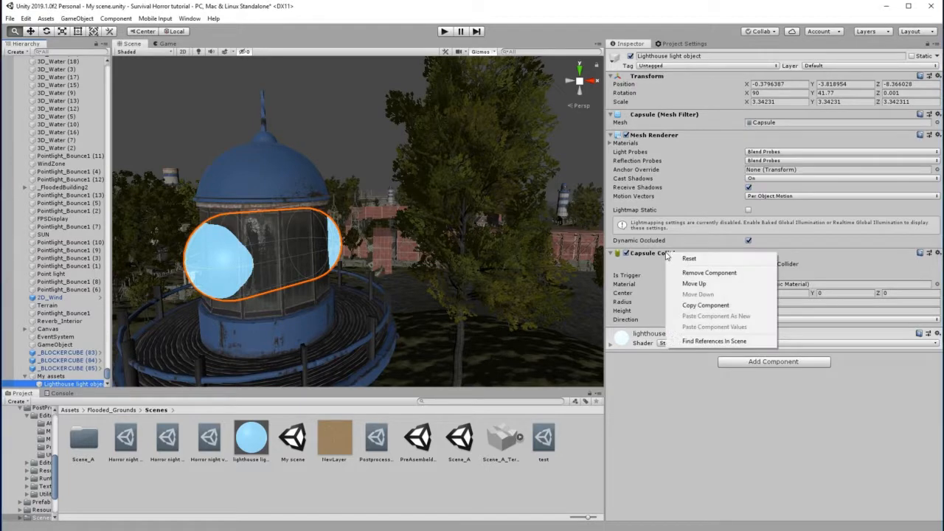
{"action": "left_click", "coordinate": [689, 272]}
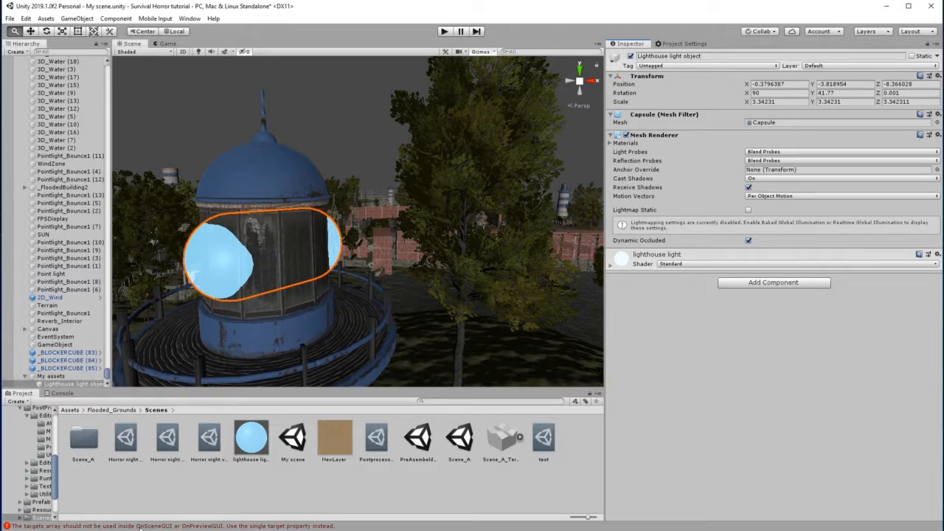
{"action": "left_click", "coordinate": [63, 393]}
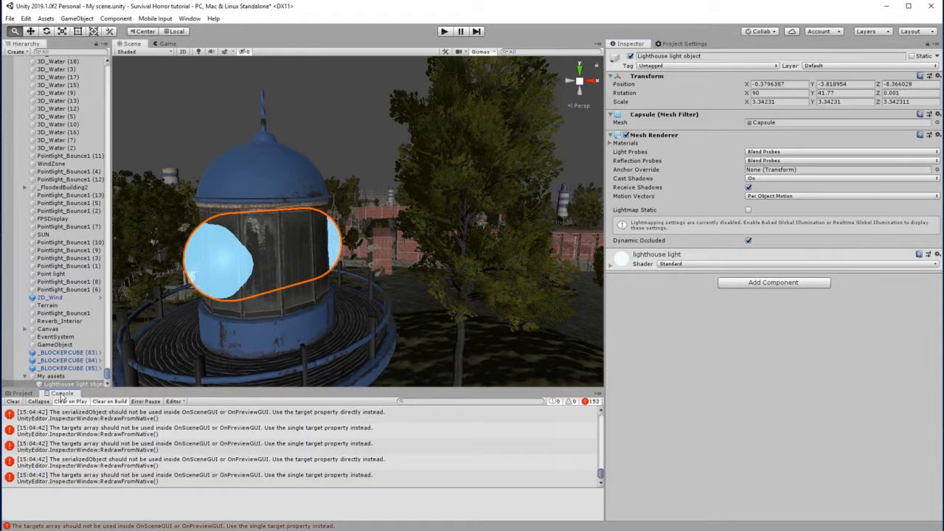
{"action": "left_click", "coordinate": [13, 402]}
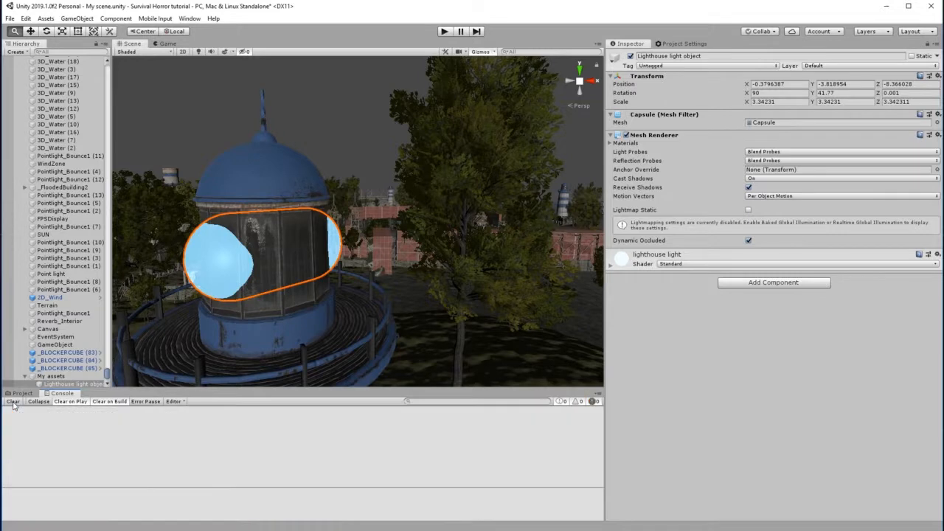
{"action": "left_click", "coordinate": [22, 393]}
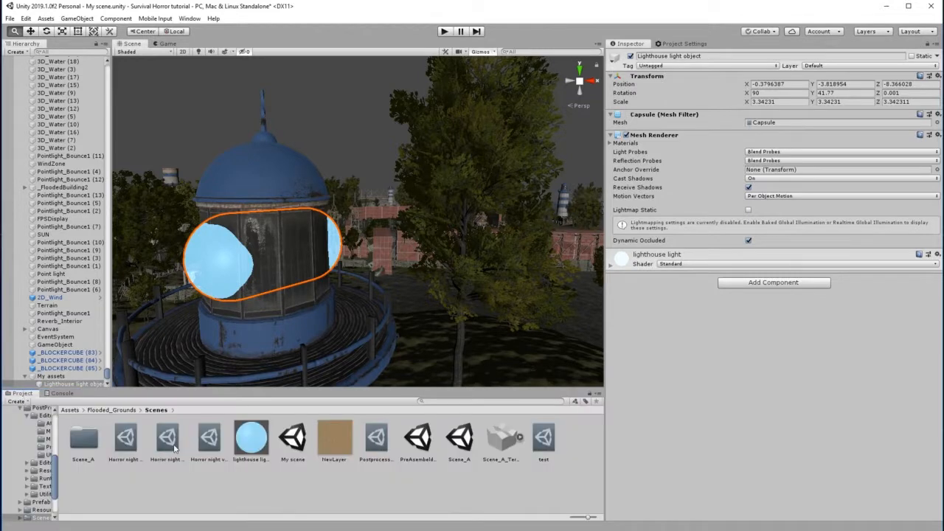
- Preview the lighthouse glow from near and far with scene effects and lighting toggled on, and restore the plain scene view
{"action": "left_click", "coordinate": [225, 53]}
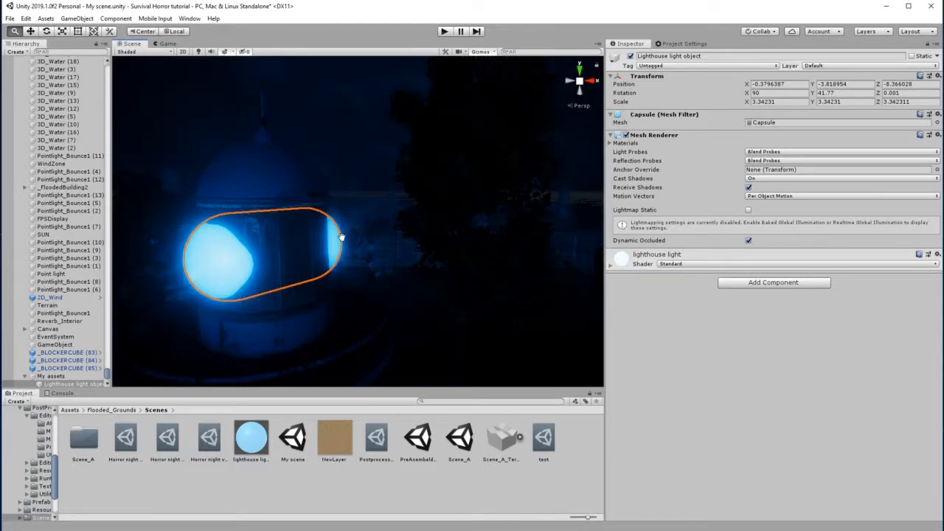
{"action": "left_click", "coordinate": [198, 53]}
{"action": "left_click", "coordinate": [55, 337]}
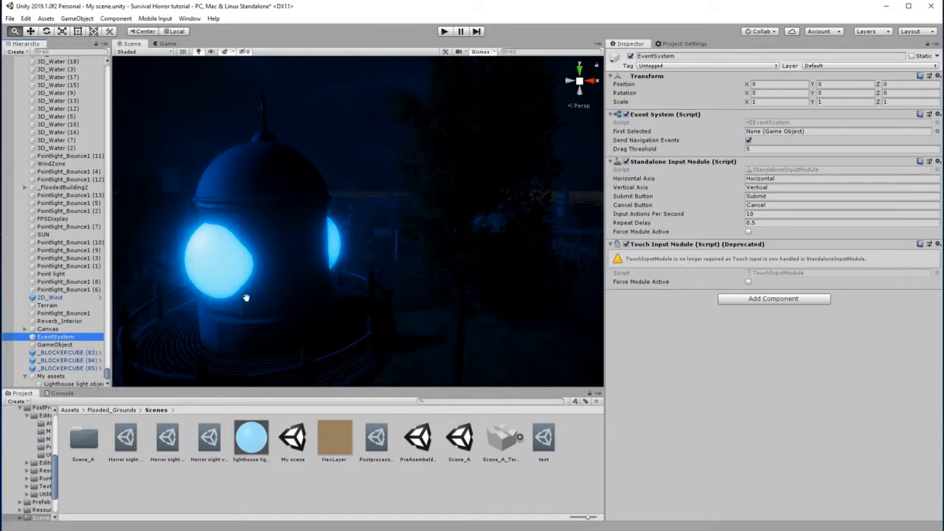
{"action": "scroll", "coordinate": [355, 296], "scroll_direction": "down", "scroll_amount": 10}
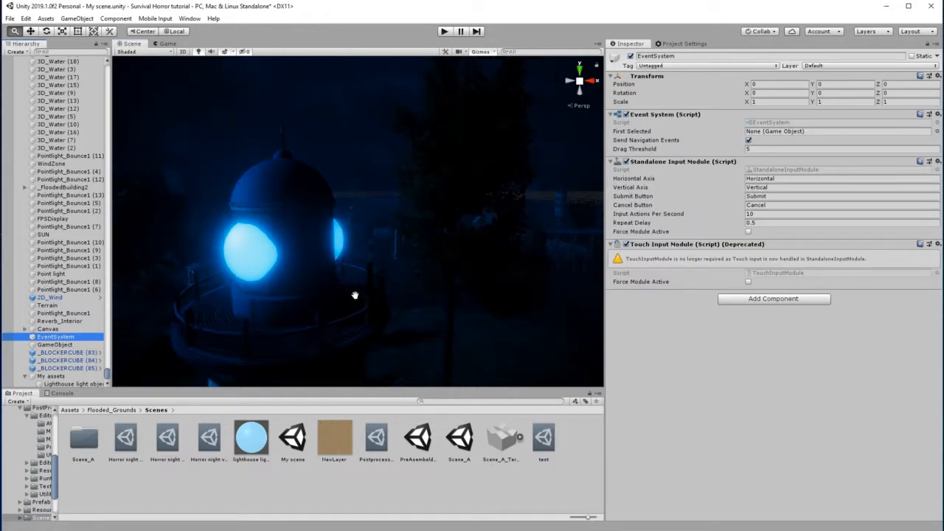
{"action": "scroll", "coordinate": [354, 298], "scroll_direction": "up", "scroll_amount": 10}
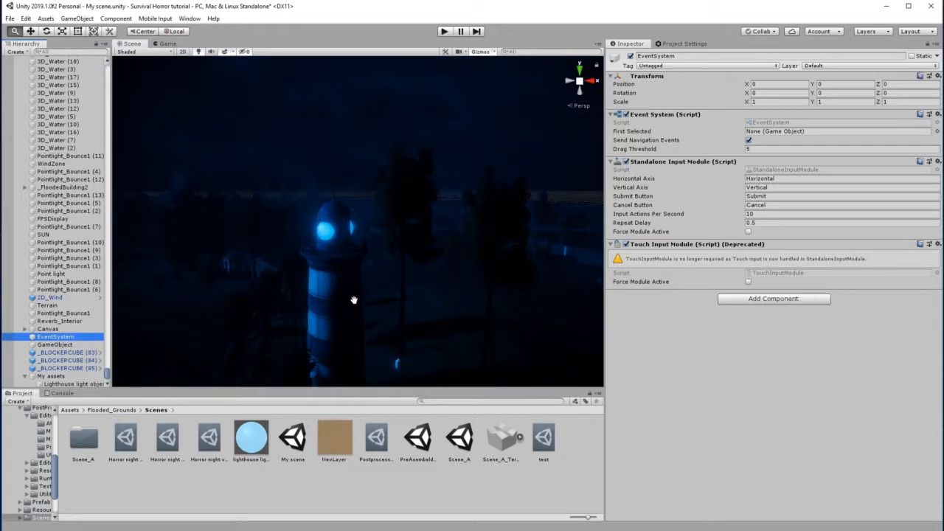
{"action": "scroll", "coordinate": [354, 306], "scroll_direction": "up", "scroll_amount": 2}
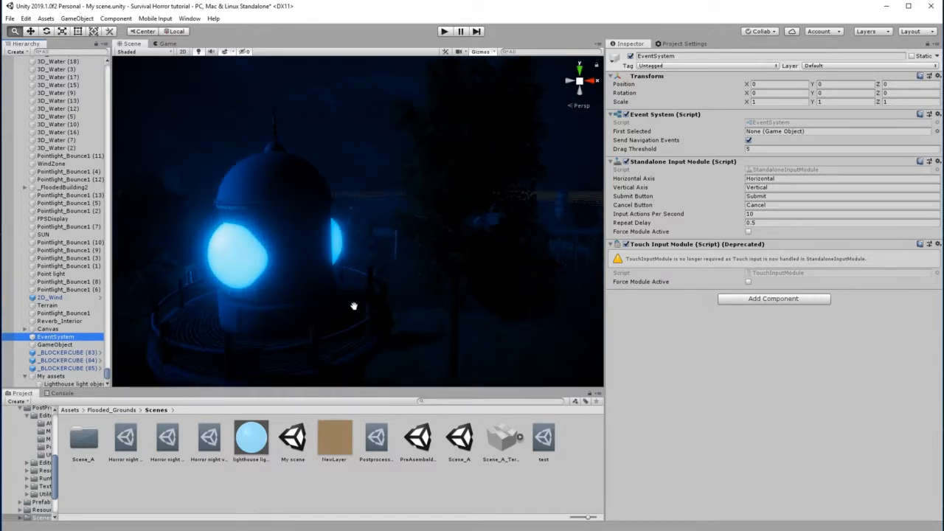
{"action": "left_click", "coordinate": [199, 52]}
{"action": "left_click", "coordinate": [201, 52]}
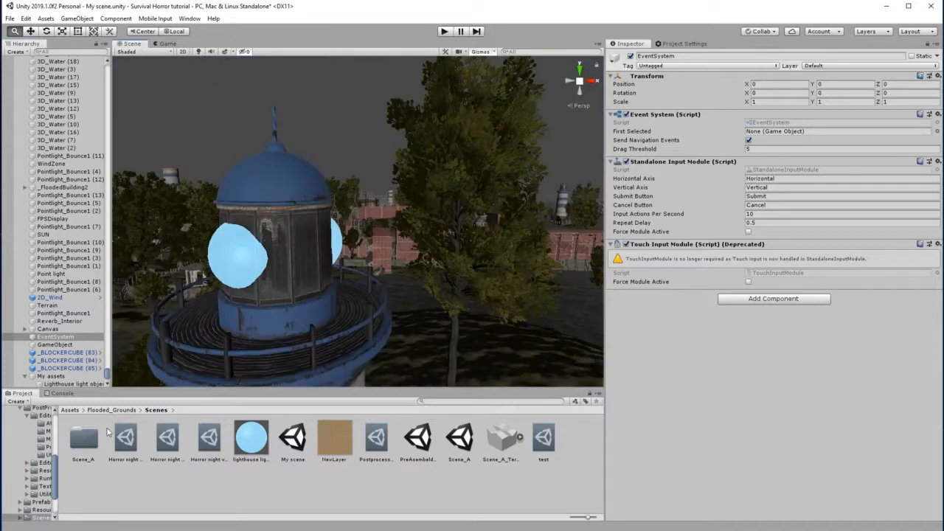
- Create an empty game object named "Animation Holder" and parent it under My assets
{"action": "left_click", "coordinate": [62, 384]}
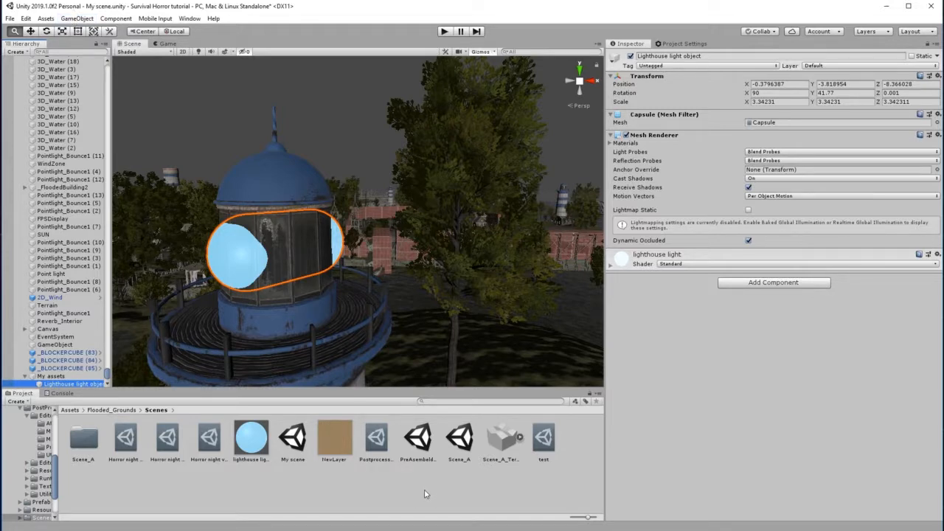
{"action": "left_click", "coordinate": [76, 19]}
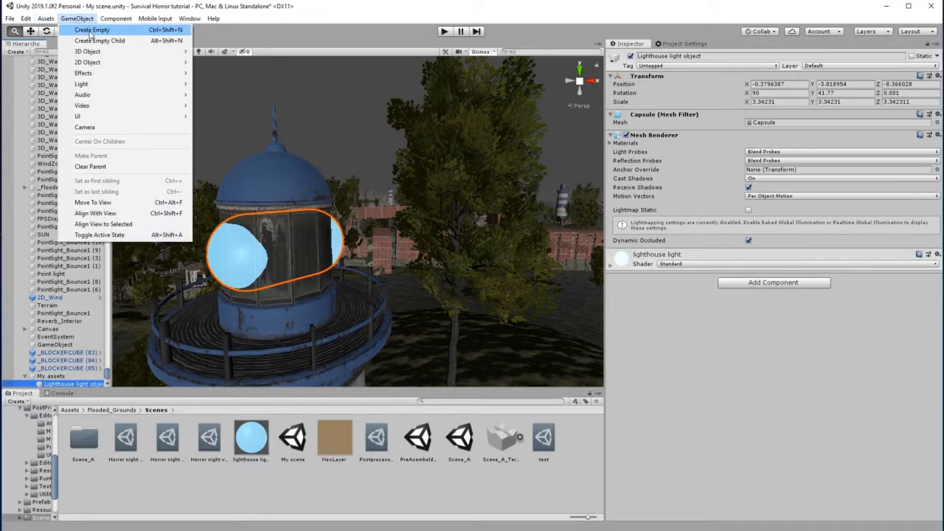
{"action": "left_click", "coordinate": [90, 33]}
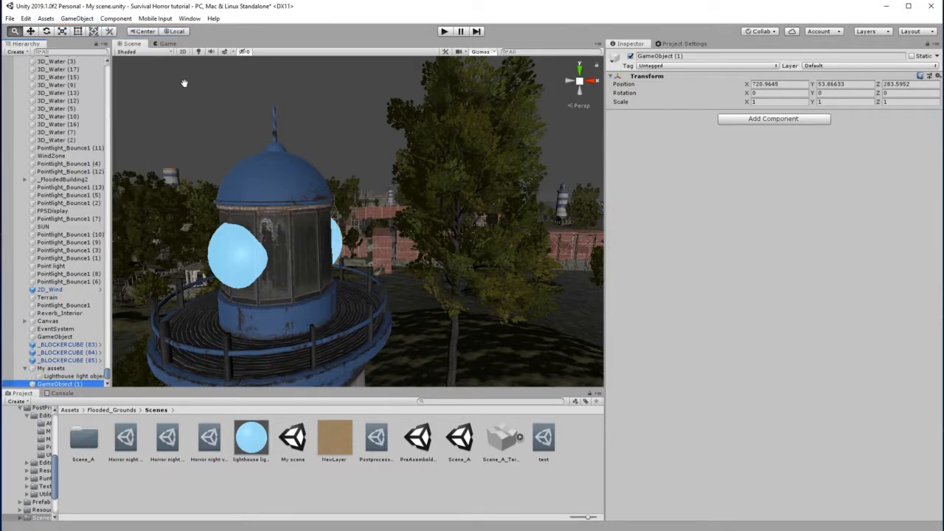
{"action": "left_click", "coordinate": [689, 57]}
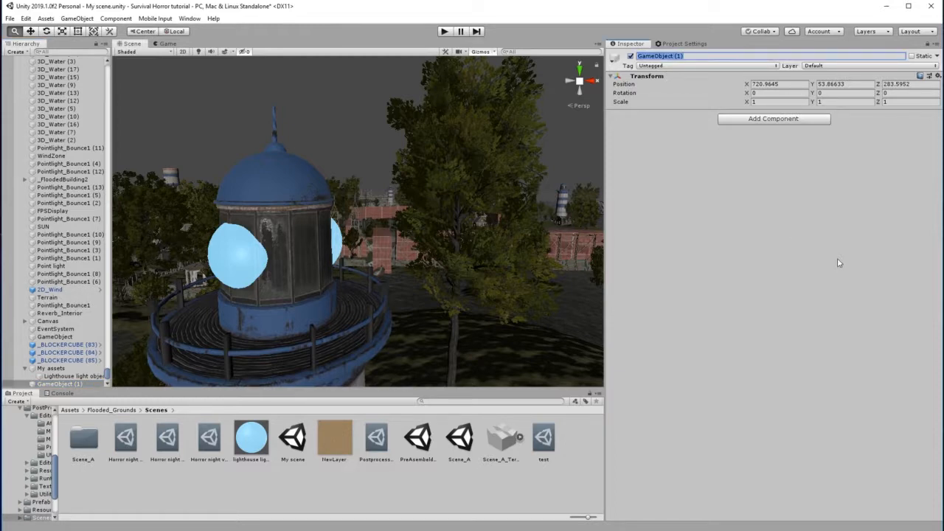
{"action": "type", "text": "Animation Holder"}
{"action": "key", "text": "Return"}
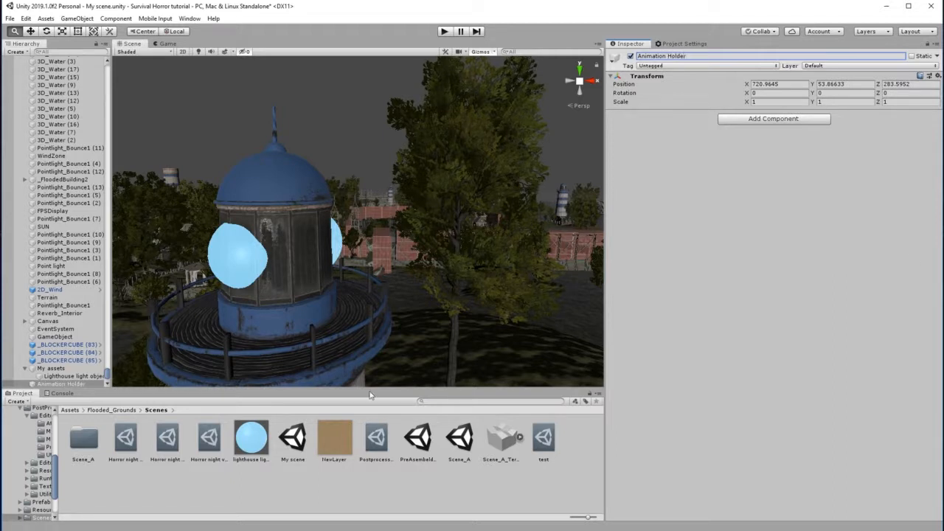
{"action": "left_click_drag", "start_coordinate": [44, 386], "coordinate": [51, 370]}
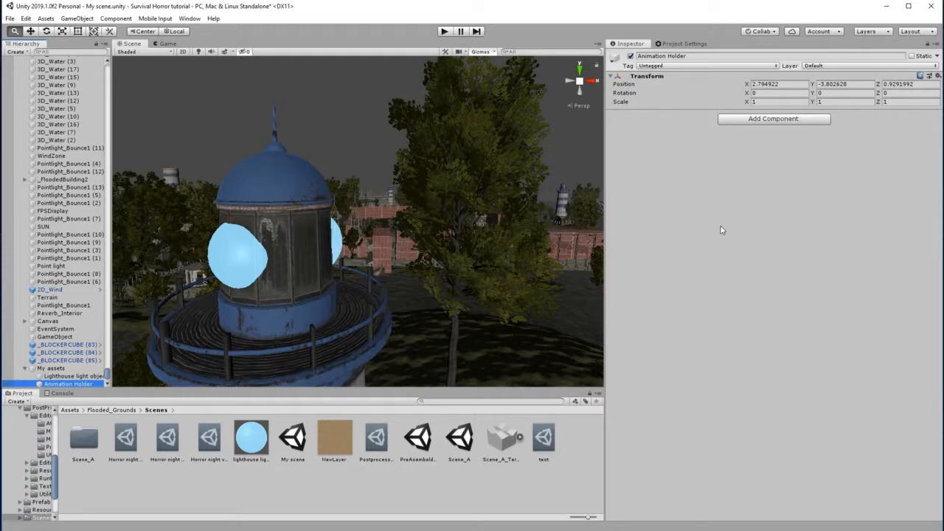
- Open the Timeline window, dock it beside the Console, and widen the scene and timeline area by narrowing the Inspector
{"action": "left_click", "coordinate": [190, 19]}
{"action": "mouse_move", "coordinate": [243, 152]}
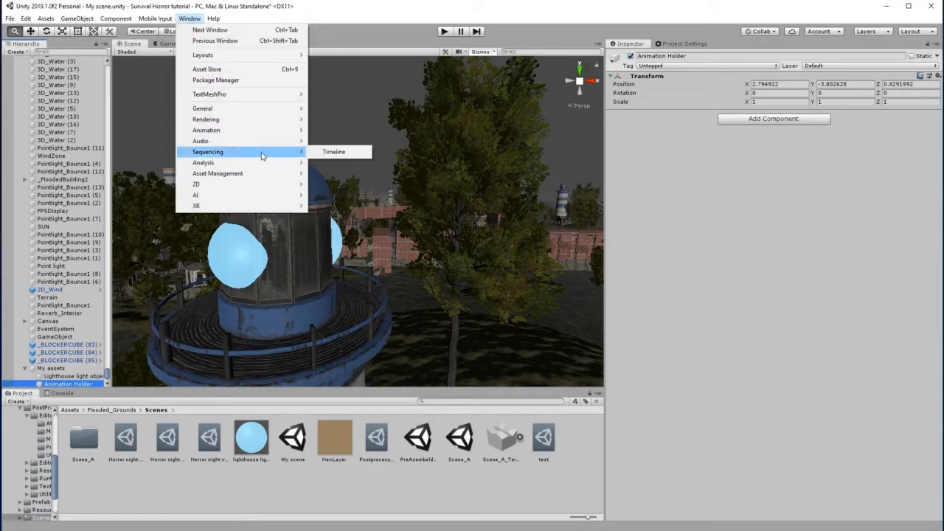
{"action": "left_click", "coordinate": [325, 155]}
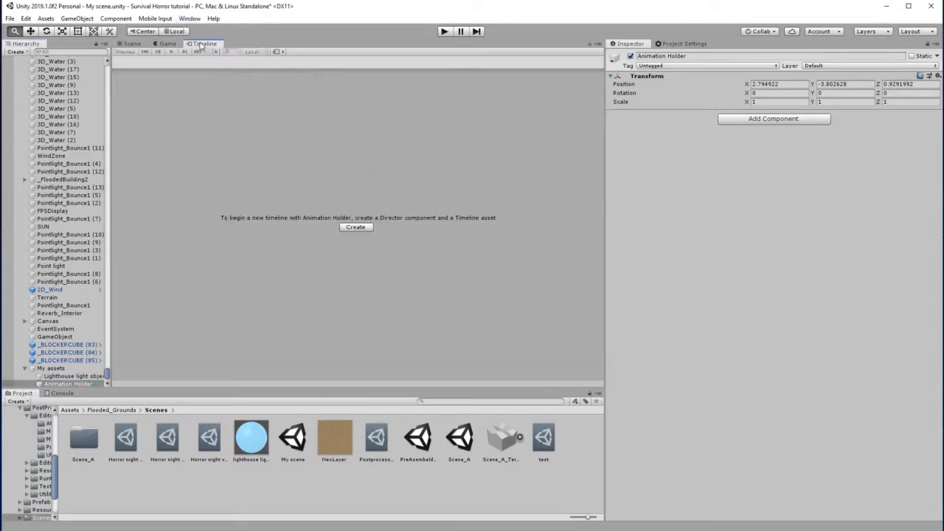
{"action": "left_click_drag", "start_coordinate": [201, 45], "coordinate": [92, 400]}
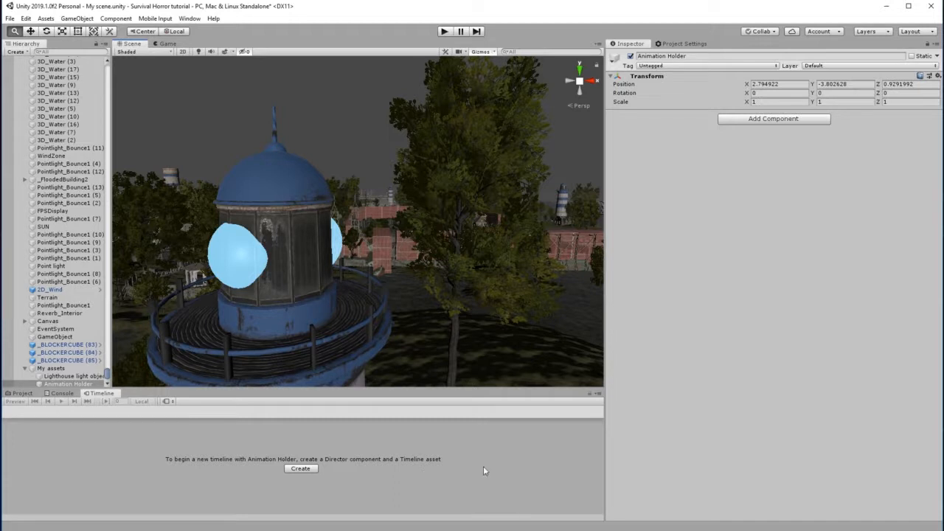
{"action": "left_click_drag", "start_coordinate": [605, 343], "coordinate": [769, 333]}
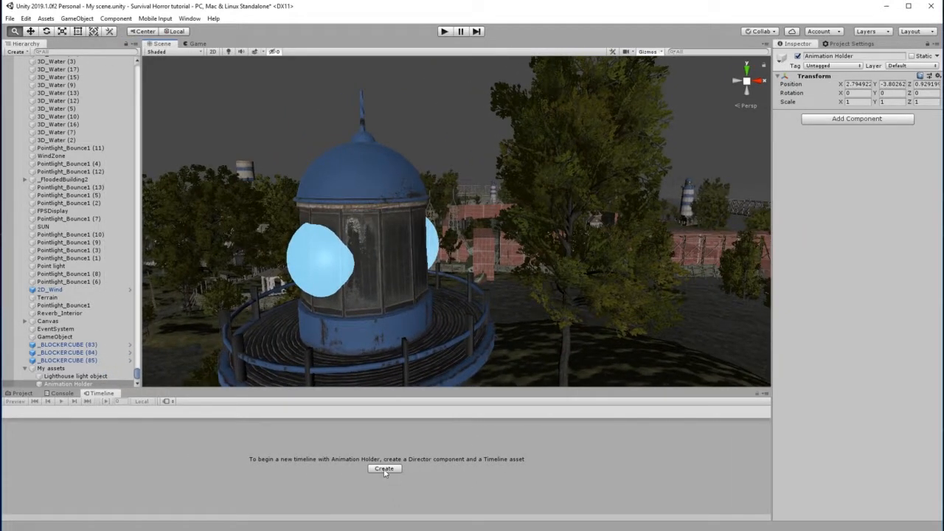
- Create a timeline for Animation Holder and save it as "Lighthouse" in a new "Timeline" folder inside Scenes
{"action": "left_click", "coordinate": [67, 384]}
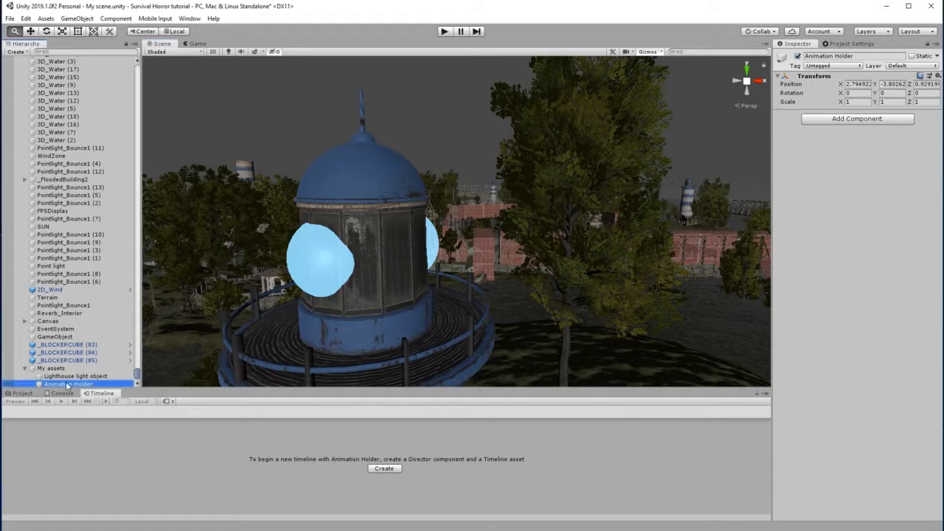
{"action": "left_click", "coordinate": [383, 468]}
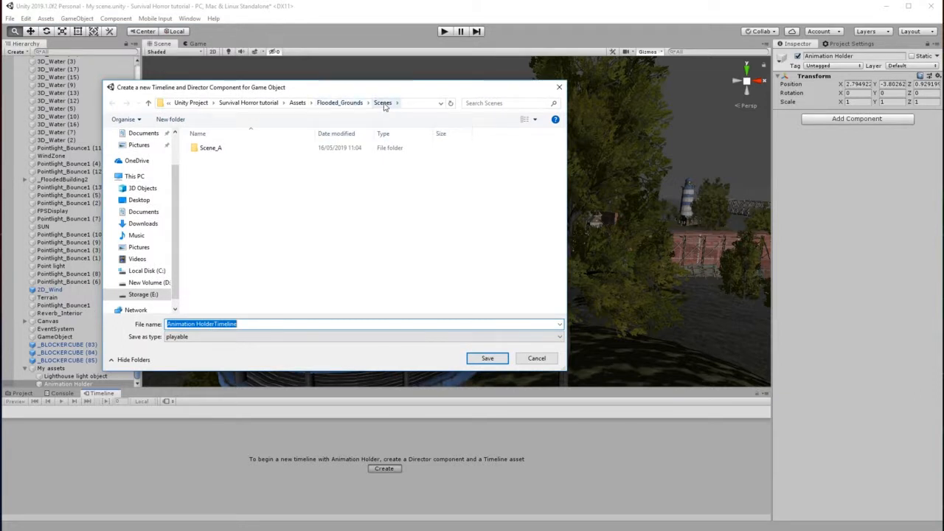
{"action": "left_click", "coordinate": [171, 118]}
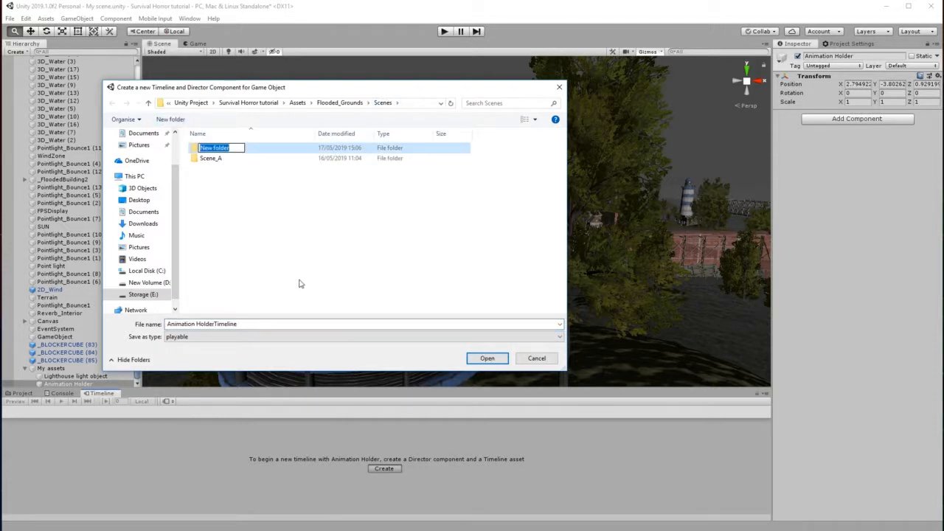
{"action": "type", "text": "Timeline"}
{"action": "key", "text": "Return"}
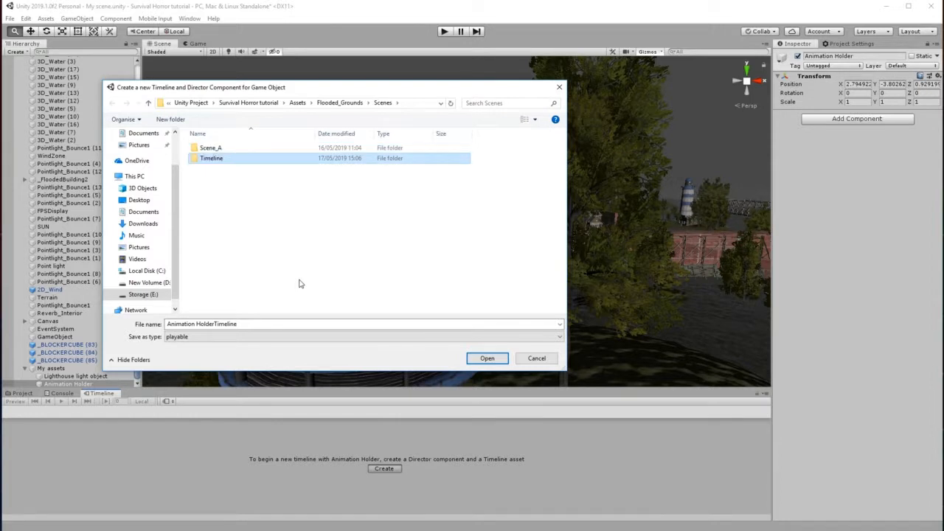
{"action": "key", "text": "Return"}
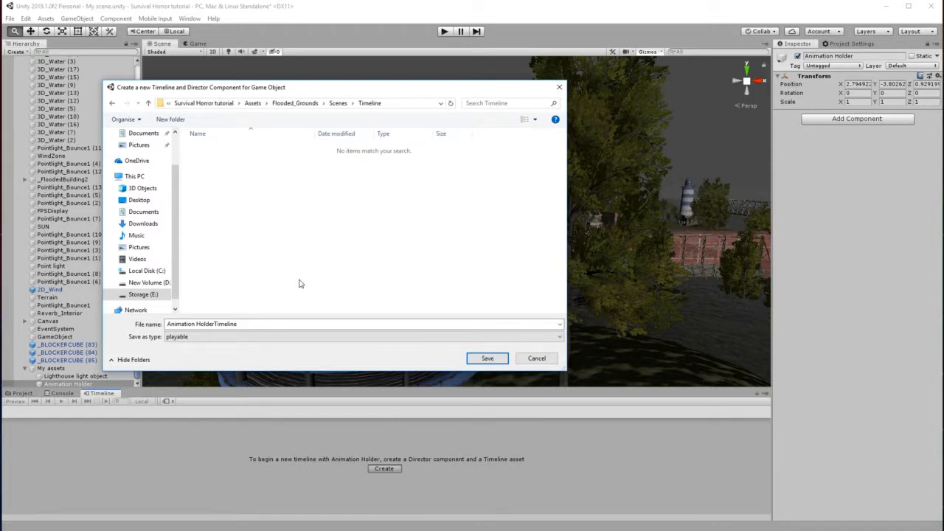
{"action": "left_click", "coordinate": [256, 324]}
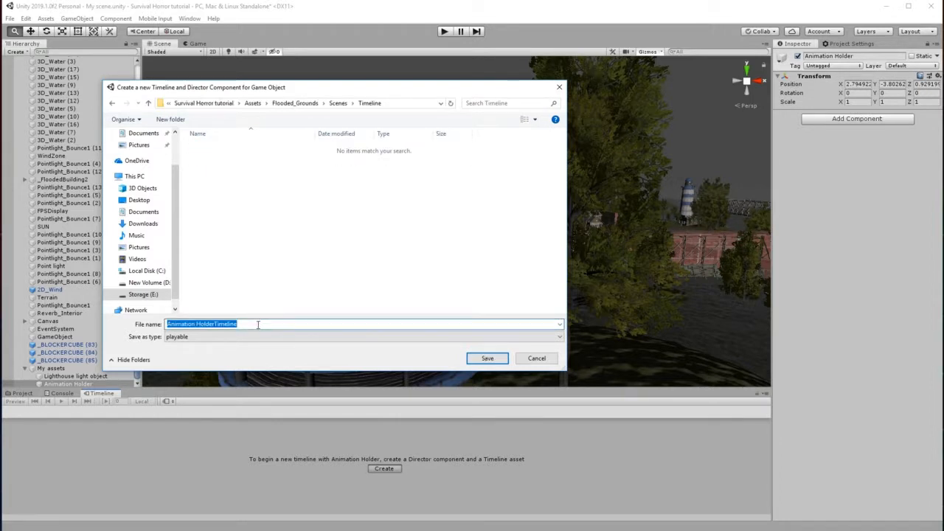
{"action": "type", "text": "Lighthouse"}
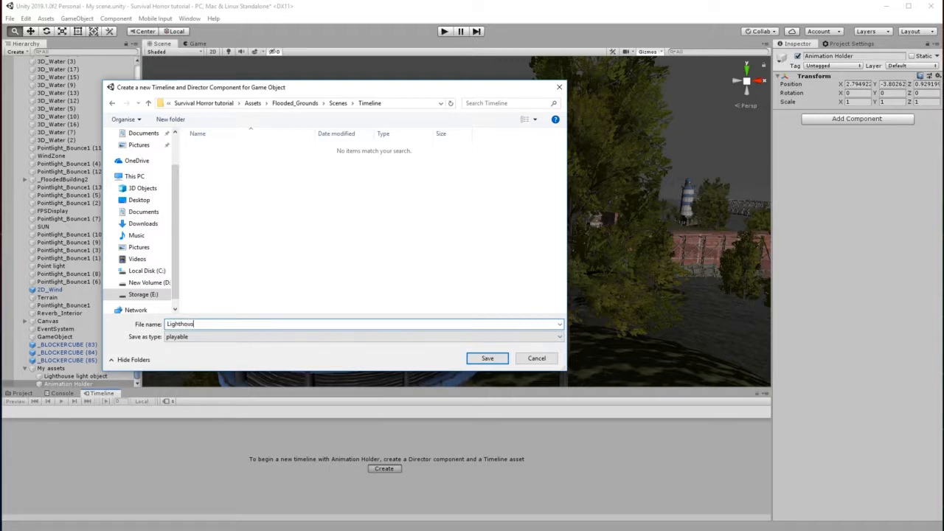
{"action": "left_click", "coordinate": [492, 358]}
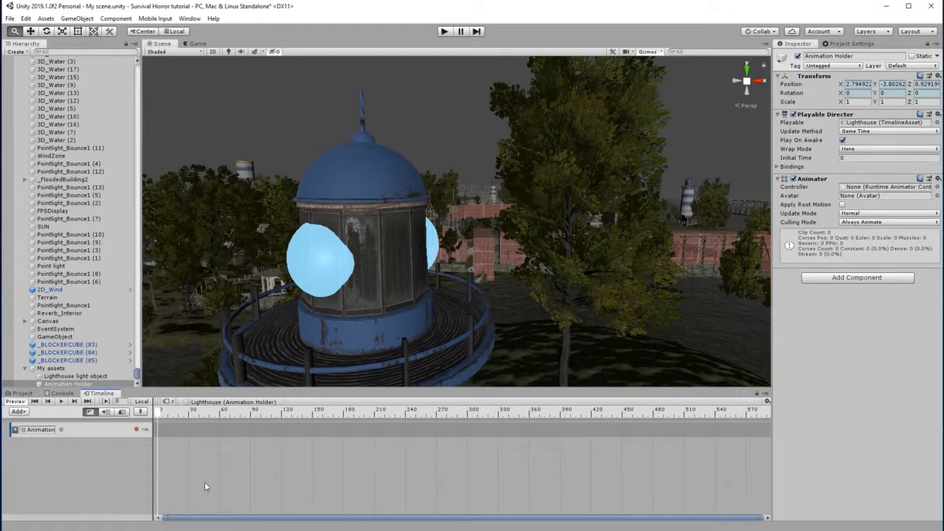
- Replace the default animation track with a new Animation Track bound to Lighthouse light object, creating an Animator on that object
{"action": "right_click", "coordinate": [83, 427]}
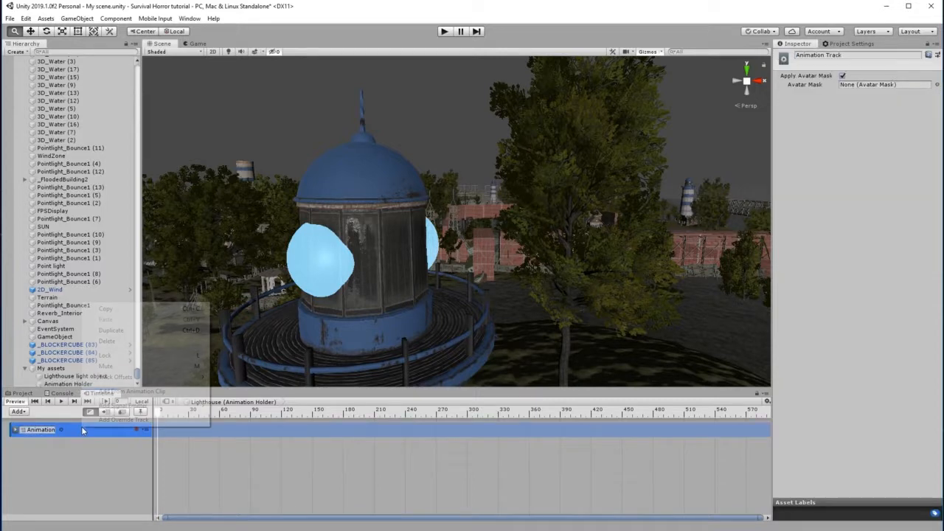
{"action": "left_click", "coordinate": [118, 340]}
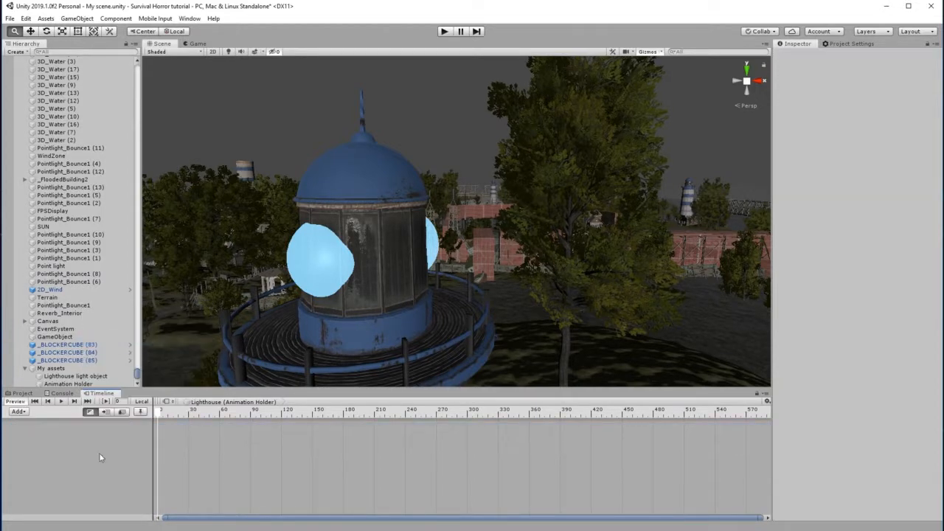
{"action": "left_click", "coordinate": [18, 411]}
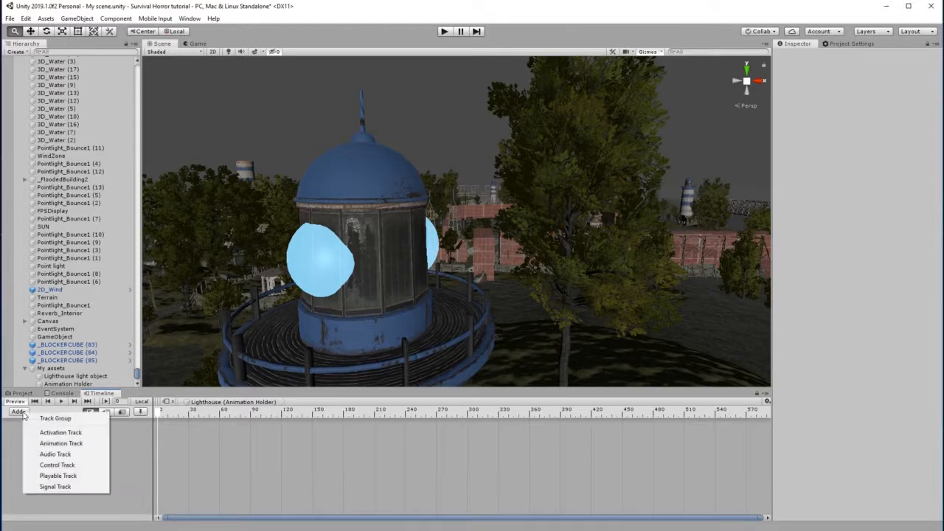
{"action": "left_click", "coordinate": [61, 443]}
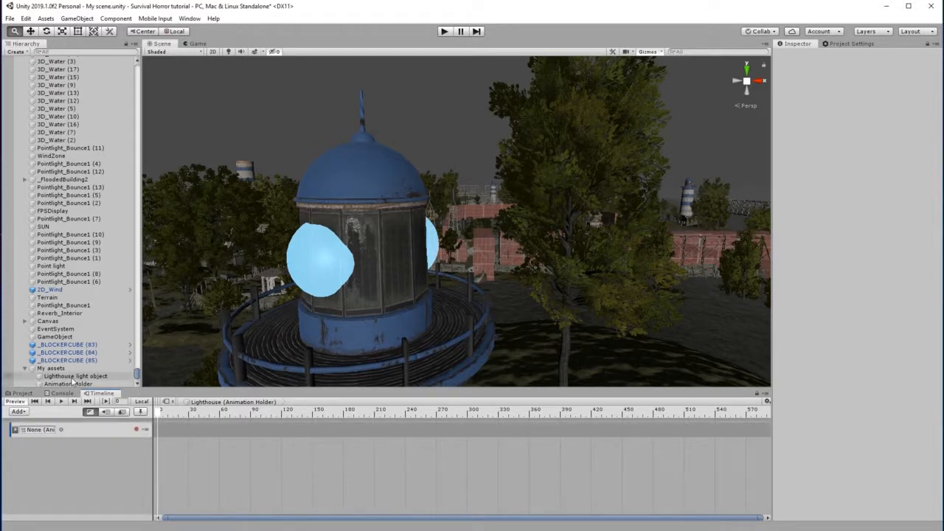
{"action": "left_click_drag", "start_coordinate": [86, 381], "coordinate": [40, 435]}
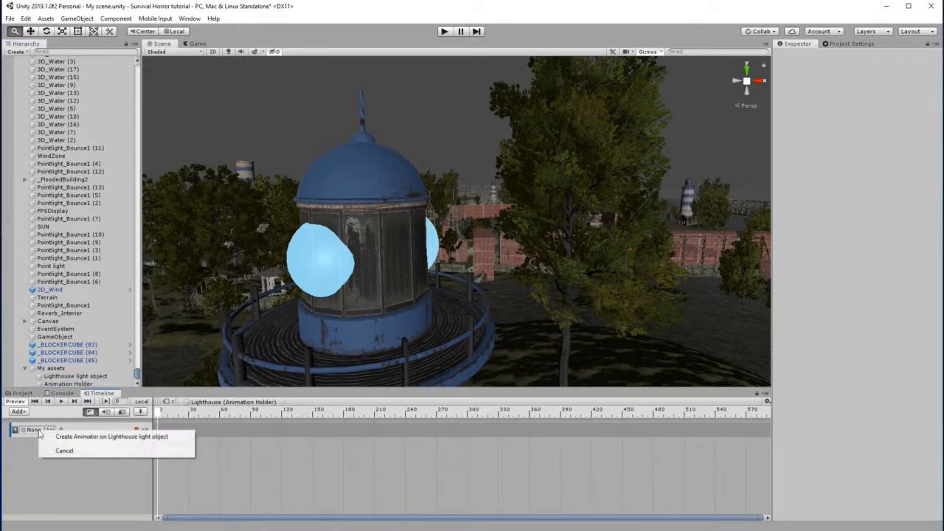
{"action": "left_click", "coordinate": [118, 438]}
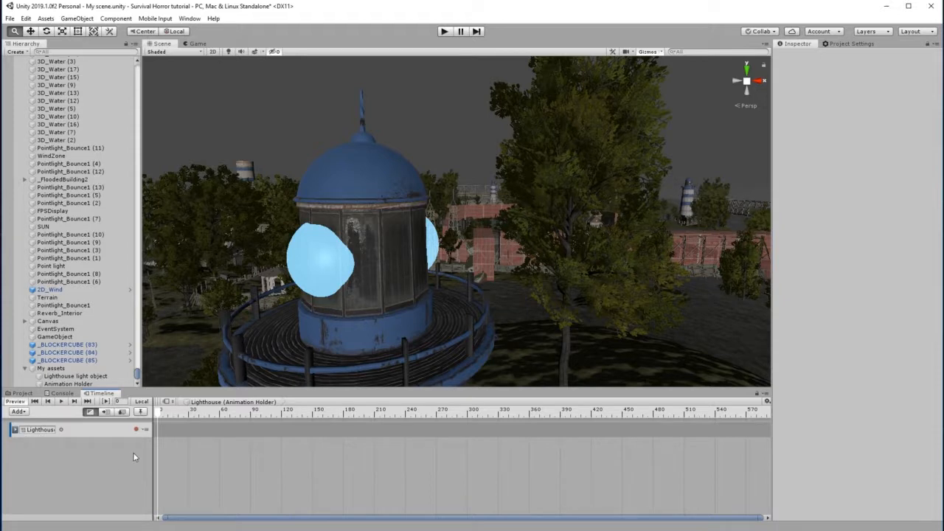
- Start recording on the animation track and keyframe the Lighthouse light object's current rotation at 0:00 using the Rotate tool
{"action": "left_click", "coordinate": [136, 429]}
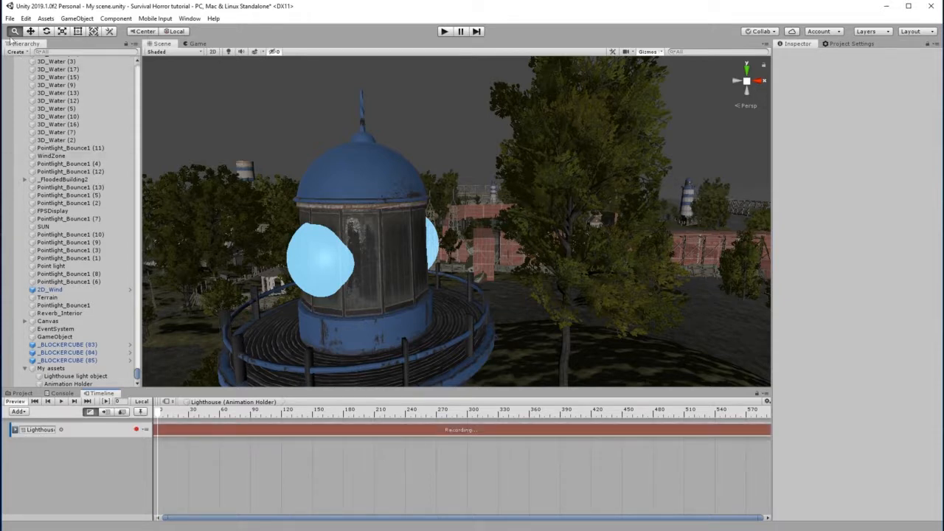
{"action": "left_click", "coordinate": [46, 31]}
{"action": "left_click", "coordinate": [66, 377]}
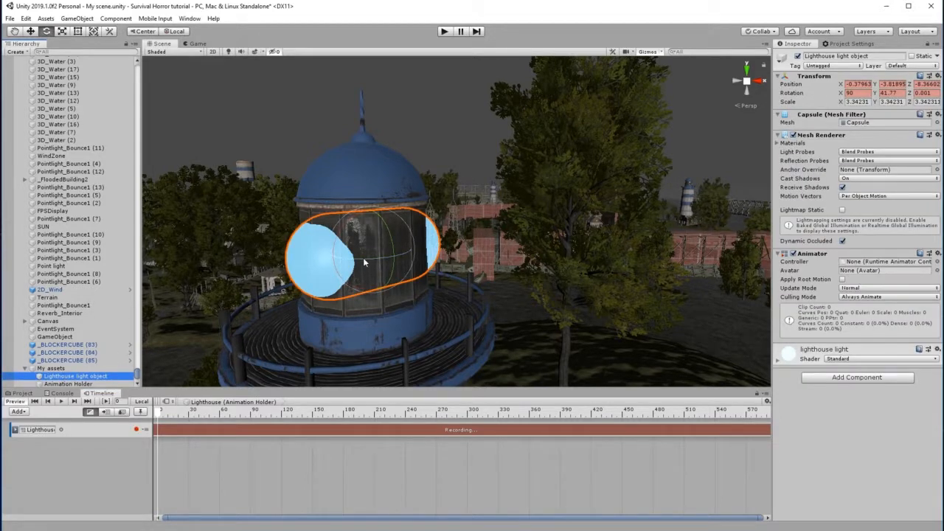
{"action": "left_click", "coordinate": [363, 261]}
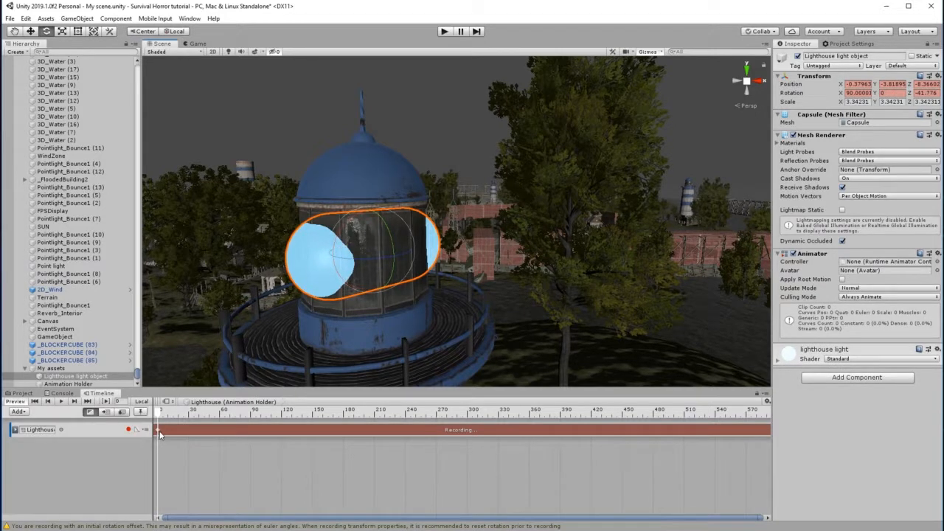
- Switch the timeline ruler from frames to seconds
{"action": "left_click", "coordinate": [767, 402]}
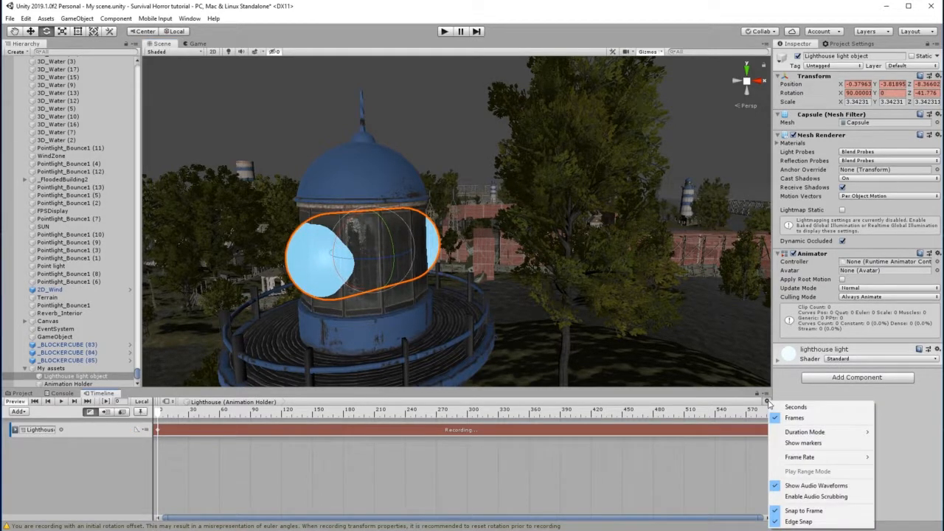
{"action": "left_click", "coordinate": [796, 407]}
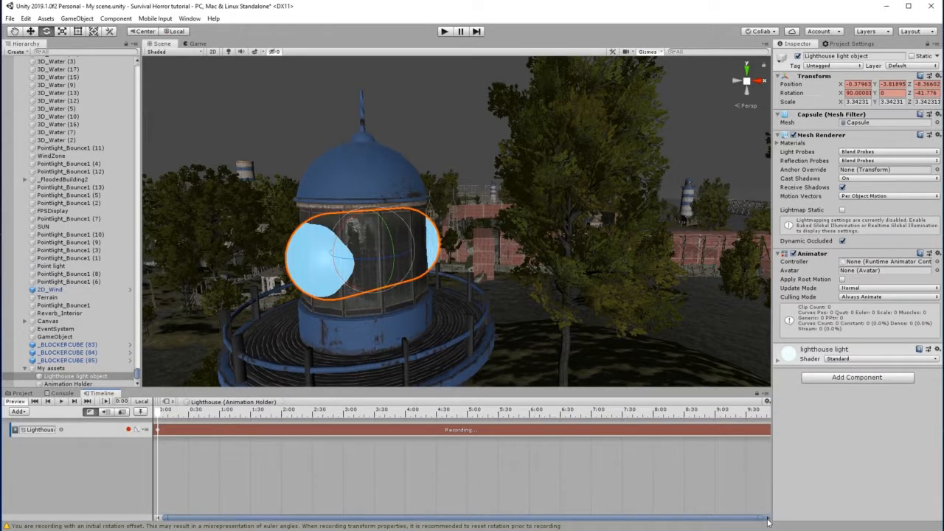
{"action": "left_click_drag", "start_coordinate": [767, 519], "coordinate": [757, 518]}
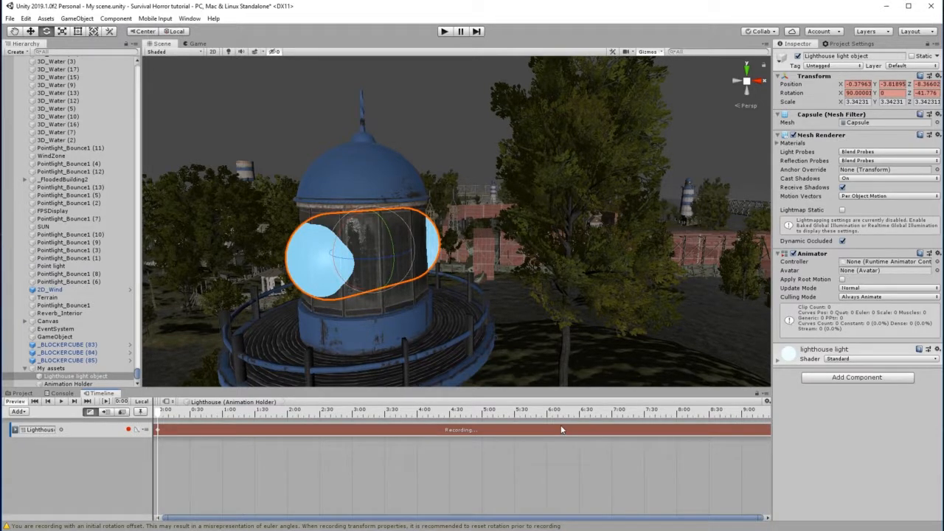
{"action": "scroll", "coordinate": [555, 421], "scroll_direction": "down", "scroll_amount": 2}
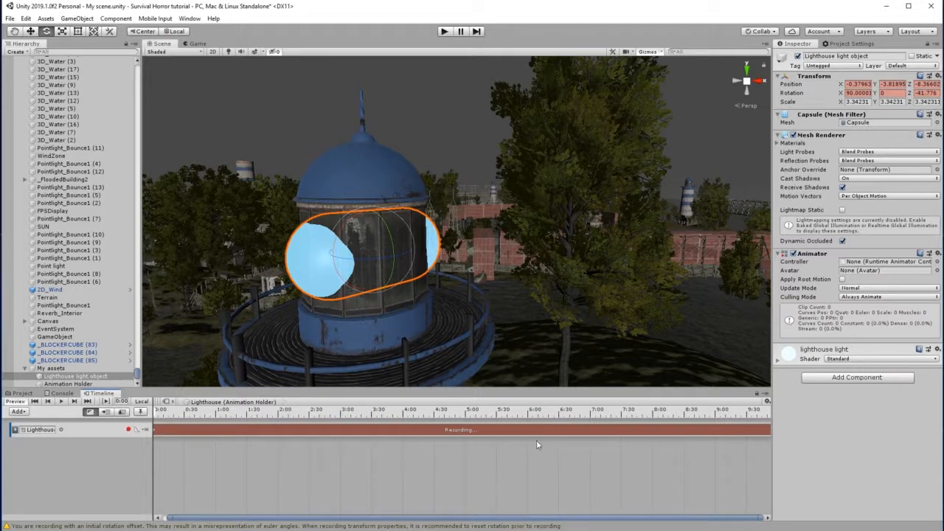
{"action": "scroll", "coordinate": [535, 441], "scroll_direction": "down", "scroll_amount": 3}
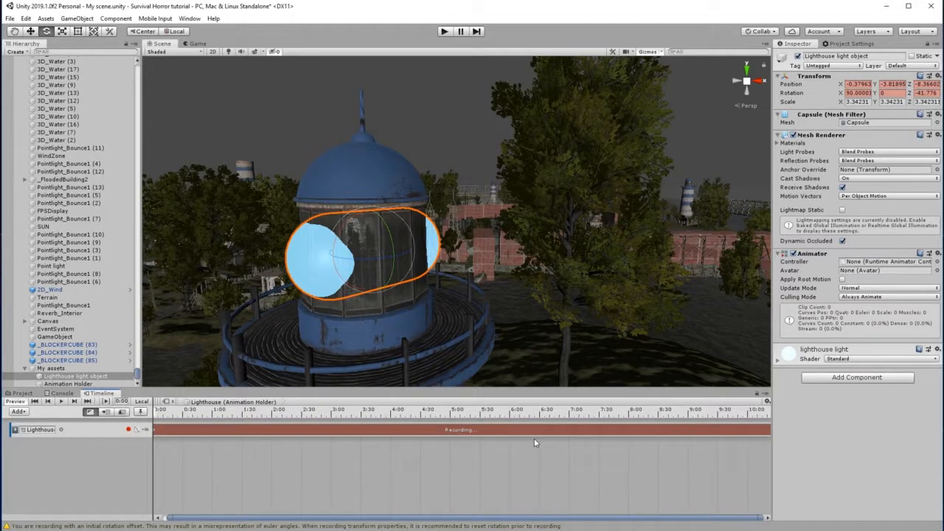
{"action": "scroll", "coordinate": [534, 441], "scroll_direction": "down", "scroll_amount": 4}
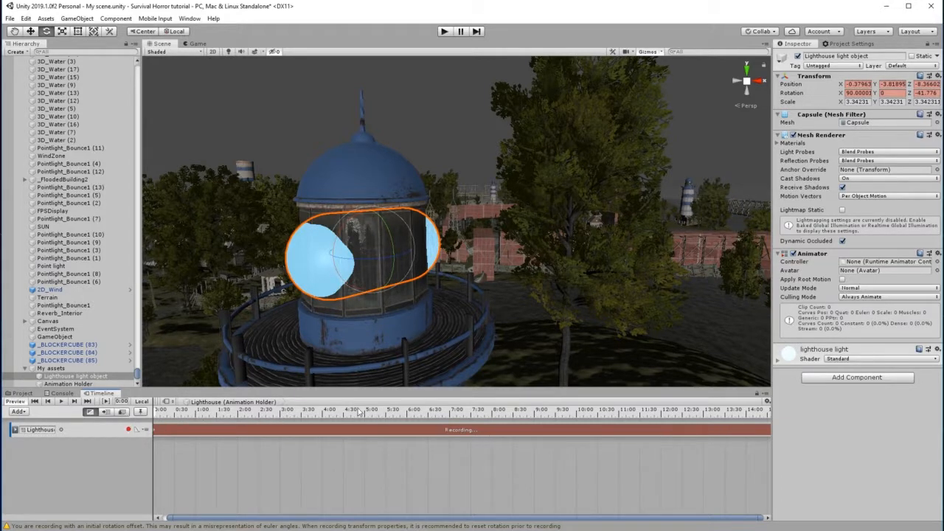
- At 2:59, keyframe the light by rotating it nearly a full turn about its vertical axis, to a Z rotation of about 326
{"action": "left_click", "coordinate": [281, 412]}
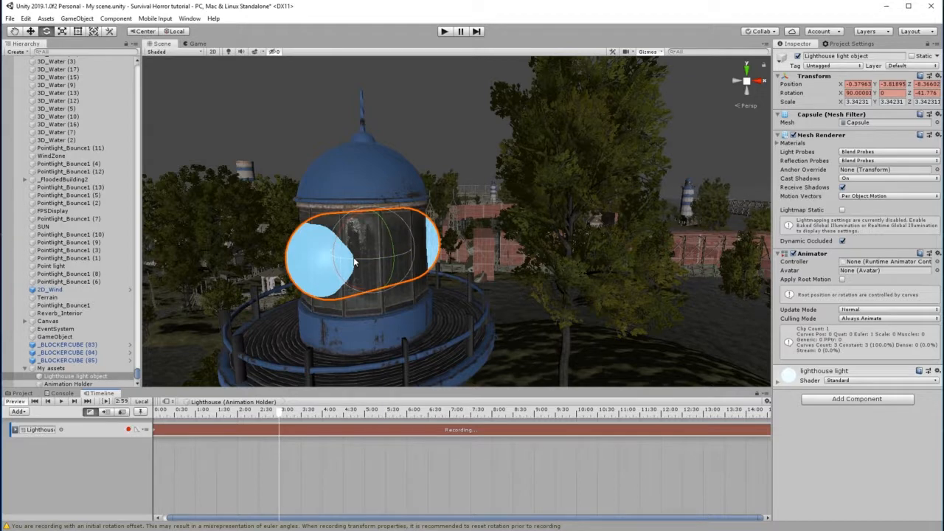
{"action": "left_click_drag", "start_coordinate": [356, 257], "coordinate": [390, 257]}
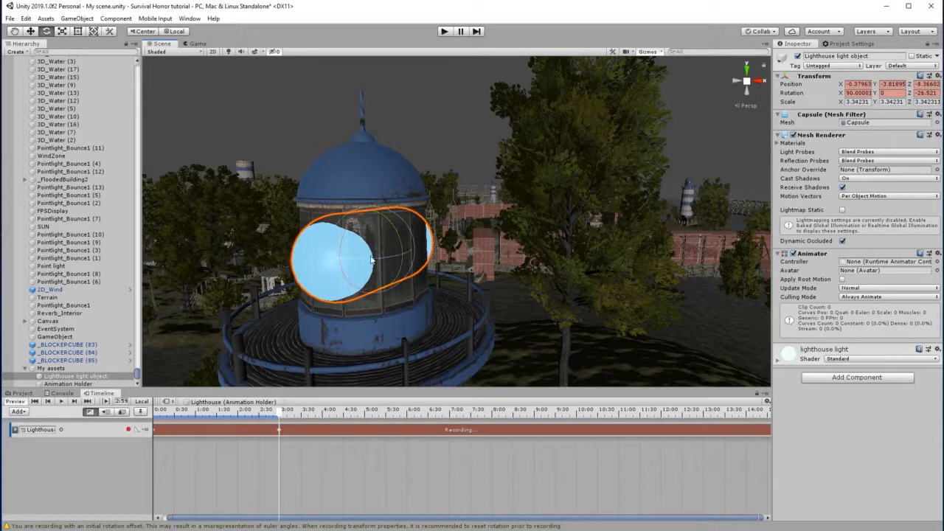
{"action": "mouse_move", "coordinate": [366, 262]}
{"action": "left_mouse_down"}
{"action": "mouse_move", "coordinate": [391, 254]}
{"action": "mouse_move", "coordinate": [379, 259]}
{"action": "left_mouse_up"}
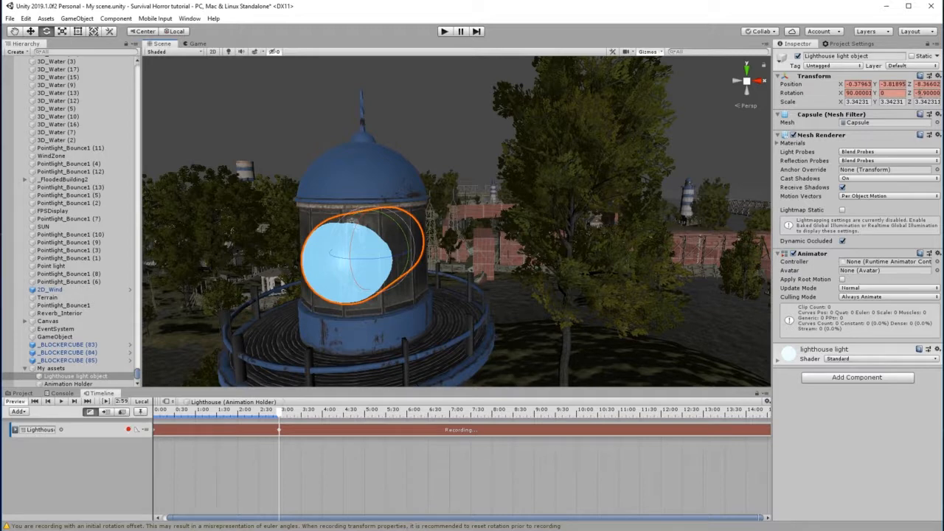
{"action": "left_click_drag", "start_coordinate": [355, 263], "coordinate": [641, 267]}
{"action": "left_click_drag", "start_coordinate": [873, 273], "coordinate": [865, 274]}
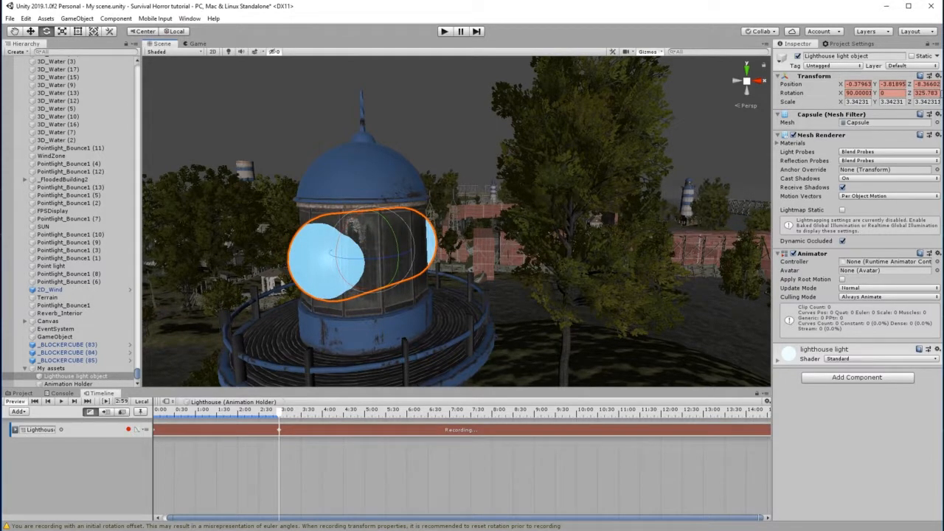
- Set the light's Z rotation at 2:59 to 360 and scrub between the start and end keyframes to check the turn
{"action": "left_click", "coordinate": [922, 94]}
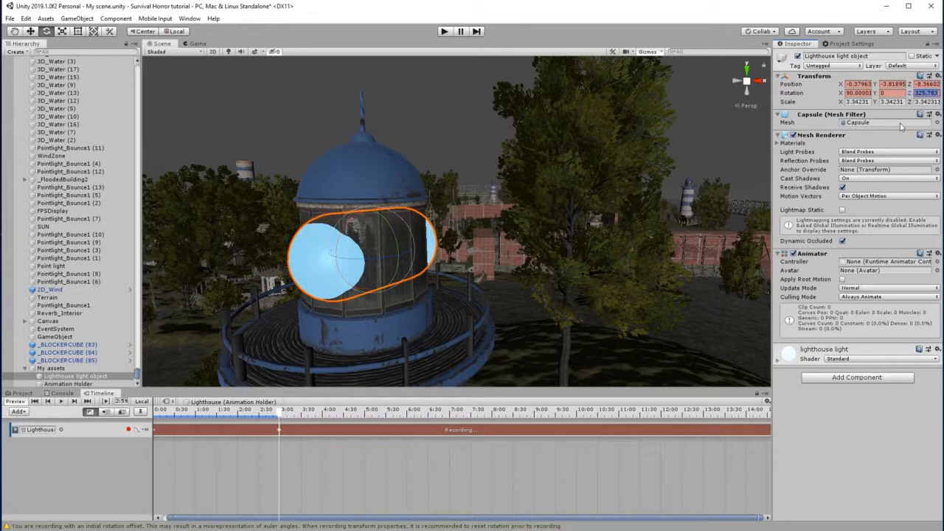
{"action": "type", "text": "360"}
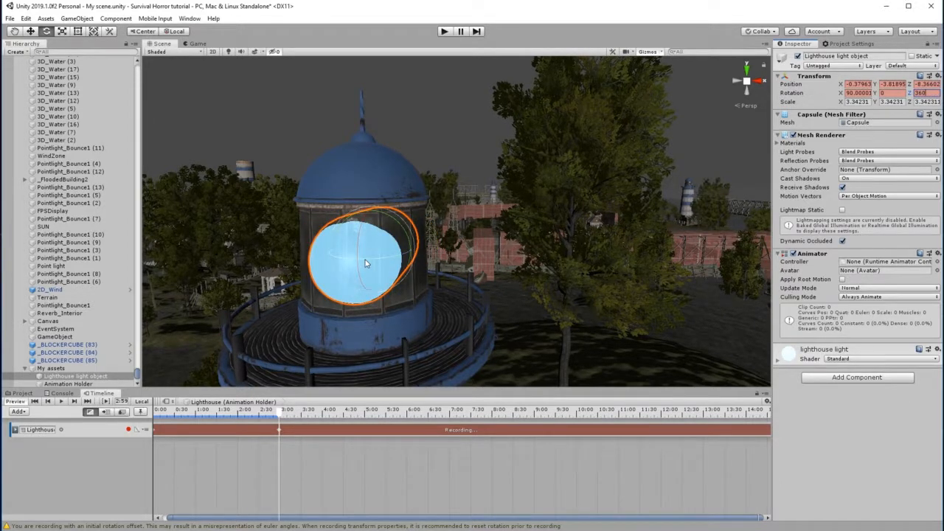
{"action": "left_click_drag", "start_coordinate": [279, 417], "coordinate": [150, 422]}
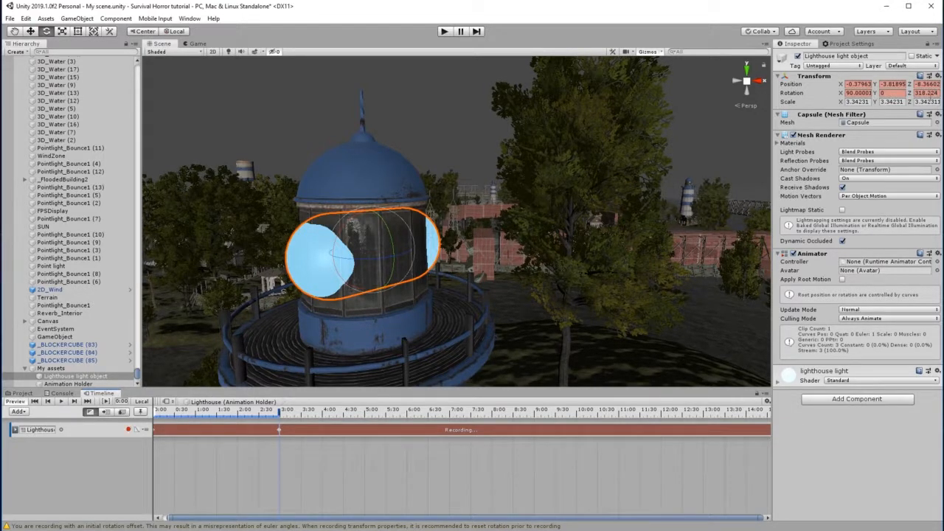
{"action": "left_click_drag", "start_coordinate": [262, 417], "coordinate": [281, 419]}
- Set the light's Z rotation at the 2:59 keyframe to 318, keeping the playhead on that keyframe
{"action": "scroll", "coordinate": [282, 436], "scroll_direction": "up", "scroll_amount": 5}
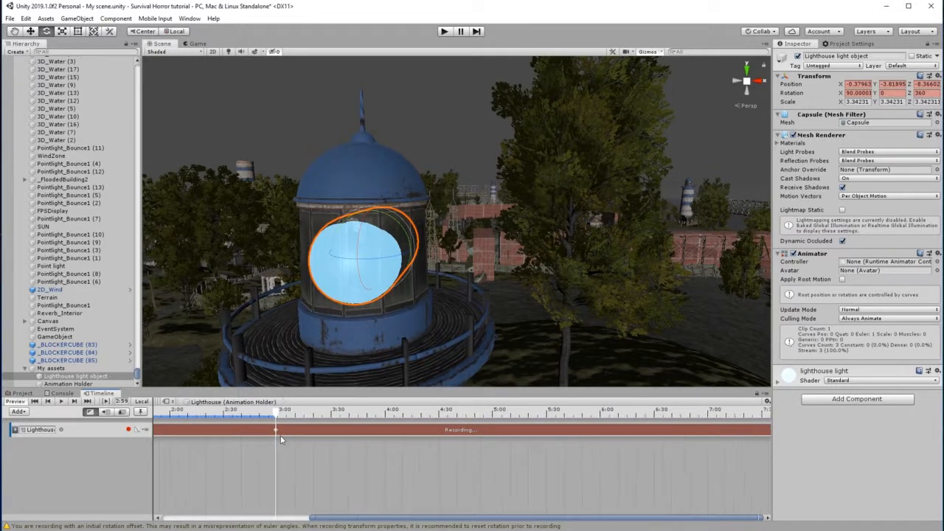
{"action": "scroll", "coordinate": [281, 439], "scroll_direction": "up", "scroll_amount": 3}
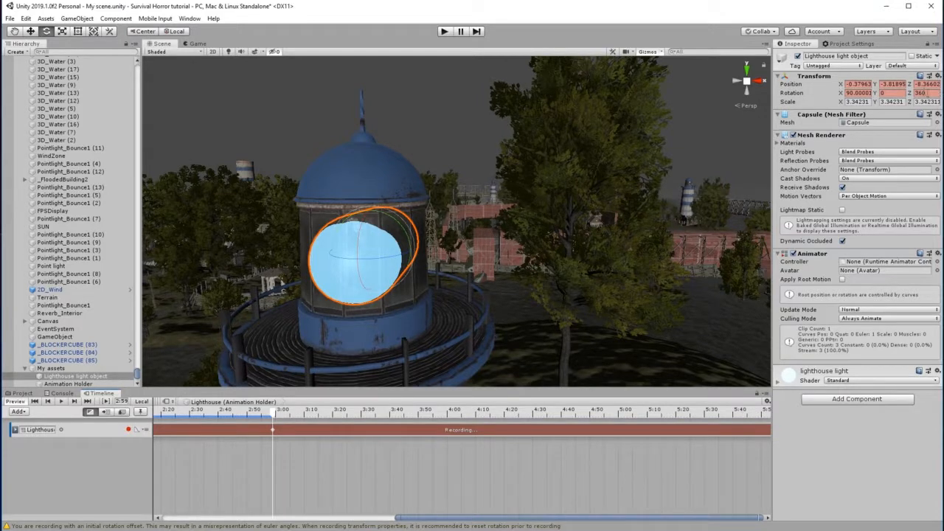
{"action": "left_click", "coordinate": [921, 94]}
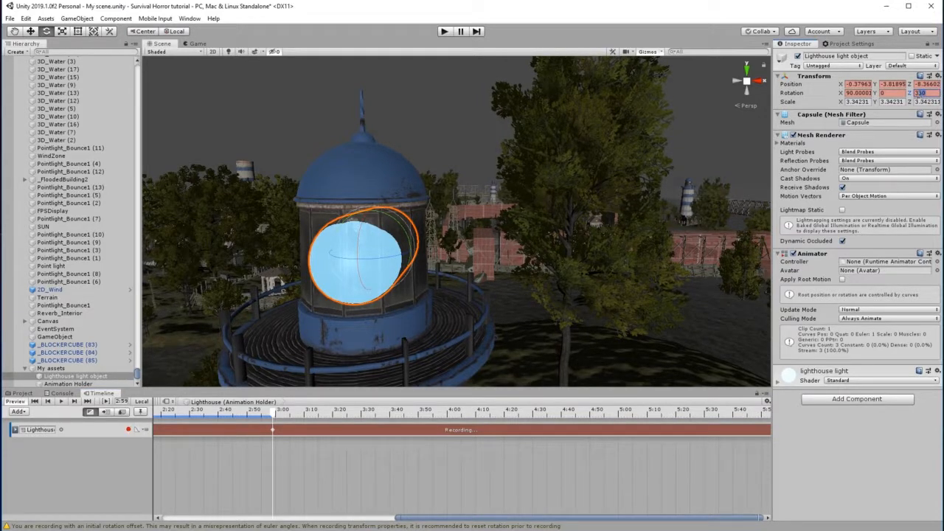
{"action": "type", "text": "318"}
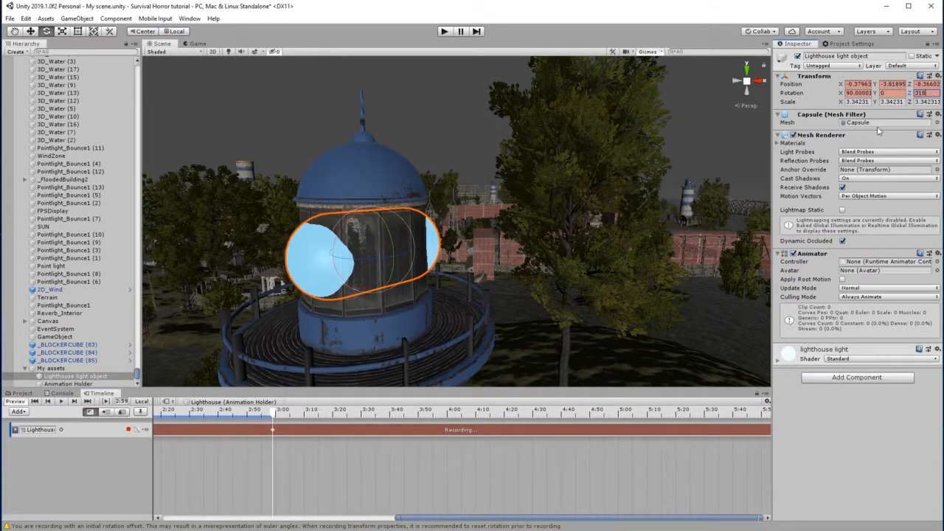
{"action": "scroll", "coordinate": [245, 424], "scroll_direction": "down", "scroll_amount": 2}
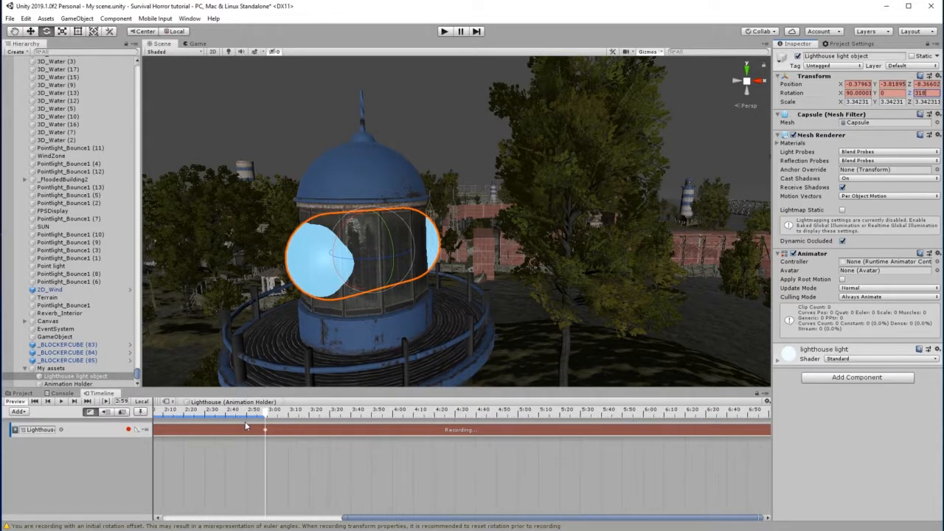
{"action": "scroll", "coordinate": [245, 424], "scroll_direction": "down", "scroll_amount": 4}
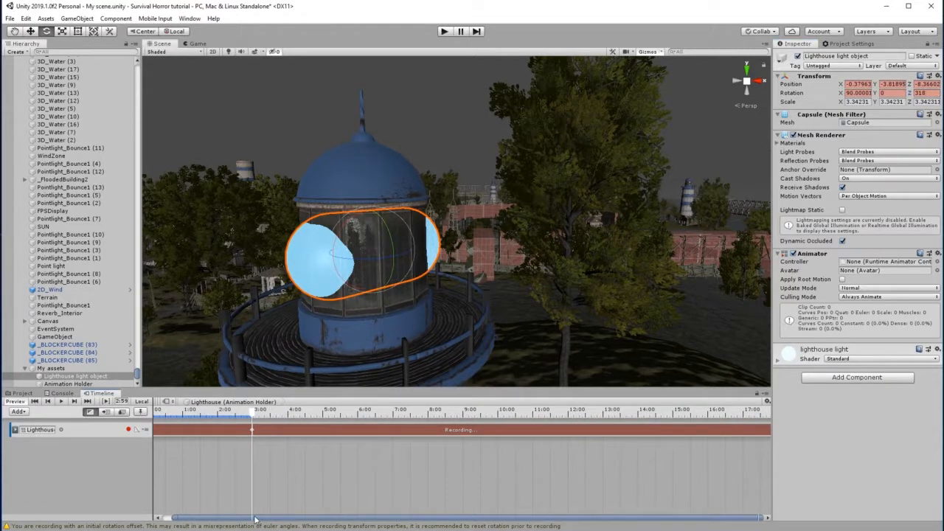
{"action": "left_click", "coordinate": [260, 415]}
{"action": "mouse_move", "coordinate": [262, 414]}
{"action": "left_mouse_down"}
{"action": "mouse_move", "coordinate": [141, 417]}
{"action": "mouse_move", "coordinate": [263, 417]}
{"action": "left_mouse_up"}
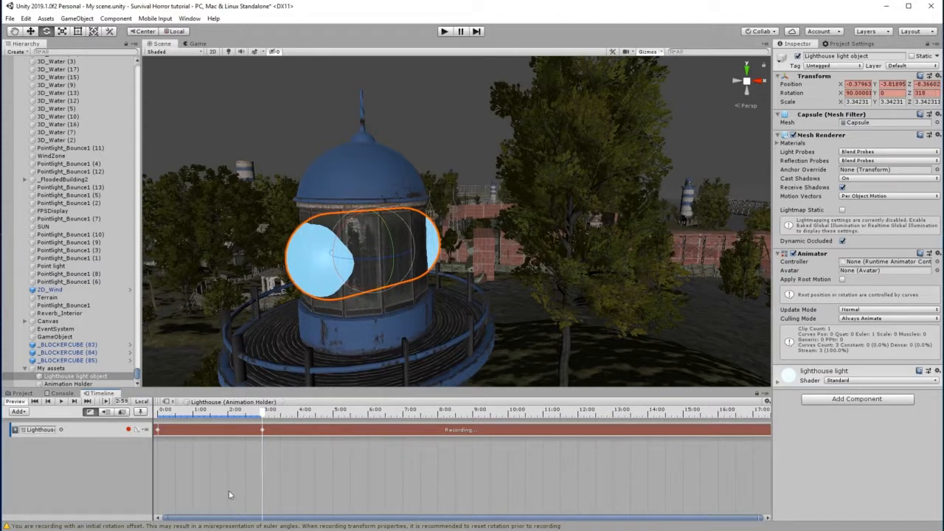
- Stop recording on the animation track and play the timeline to preview the light's rotation
{"action": "left_click", "coordinate": [128, 429]}
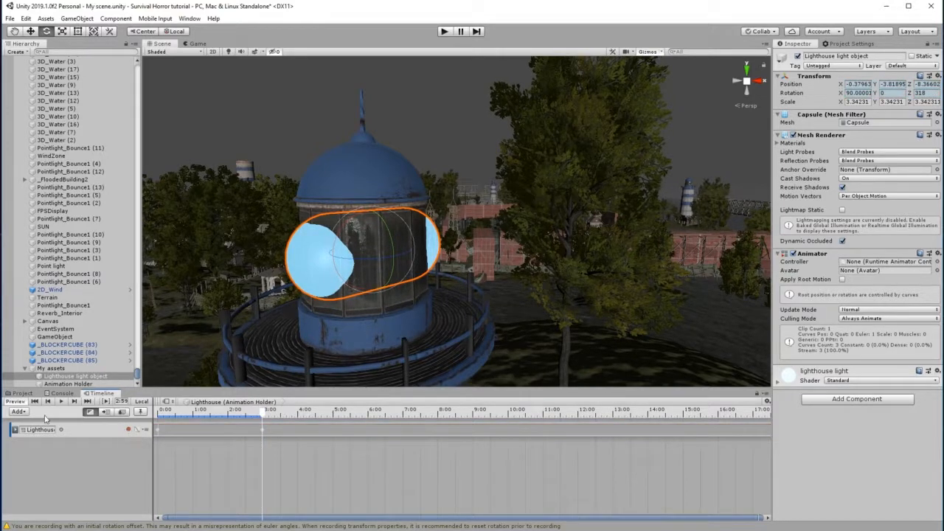
{"action": "left_click", "coordinate": [63, 402]}
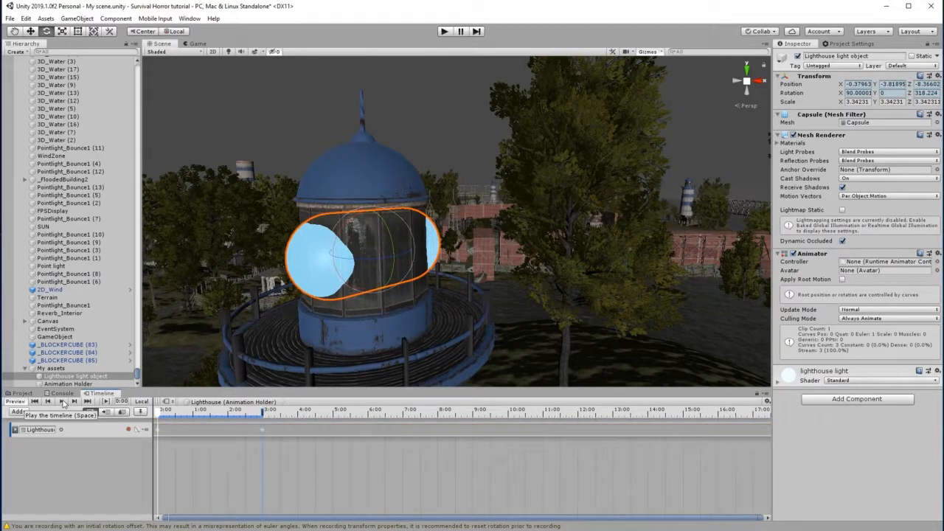
{"action": "left_click", "coordinate": [63, 401]}
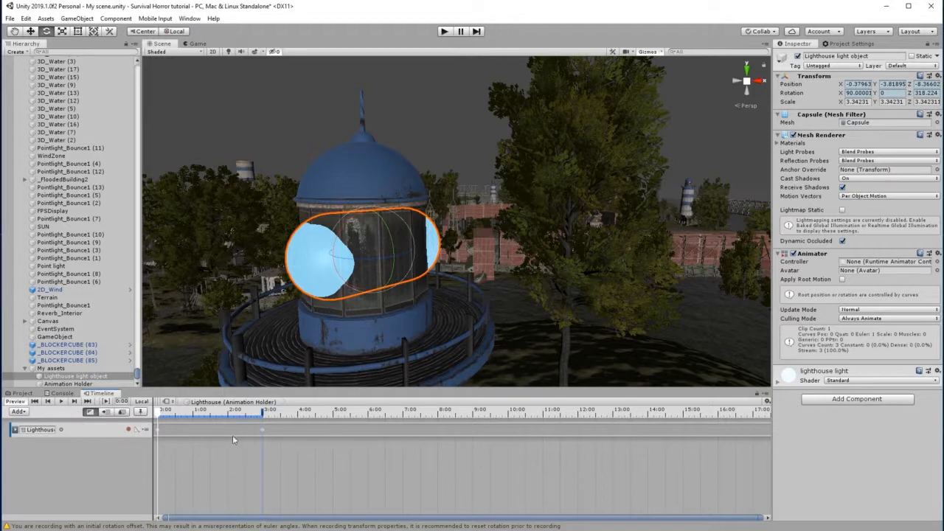
- Convert the recorded Lighthouse animation track to a clip track
{"action": "left_click", "coordinate": [214, 429]}
{"action": "right_click", "coordinate": [214, 428]}
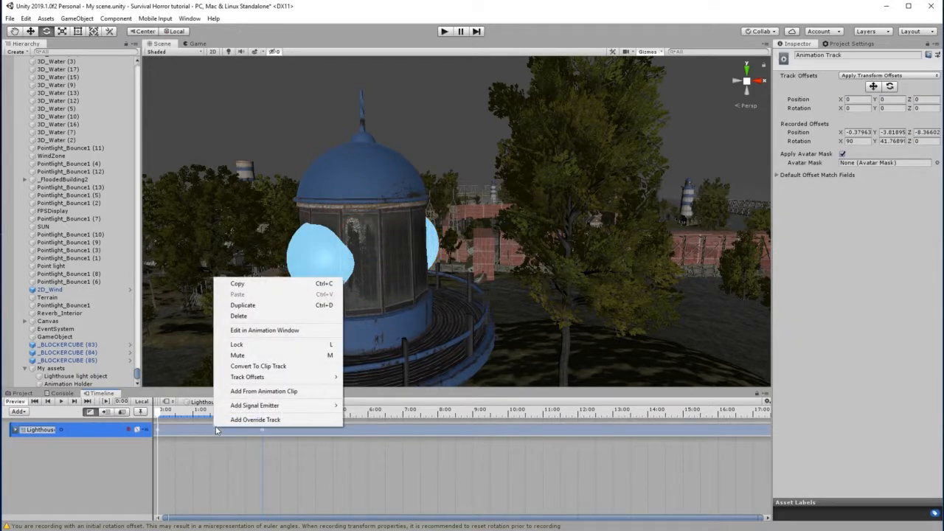
{"action": "left_click", "coordinate": [267, 367]}
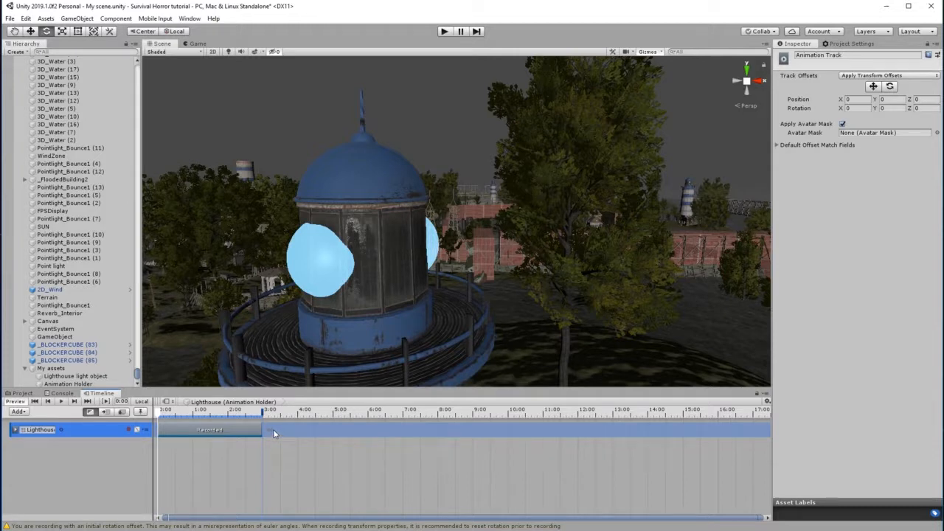
{"action": "left_click", "coordinate": [255, 445]}
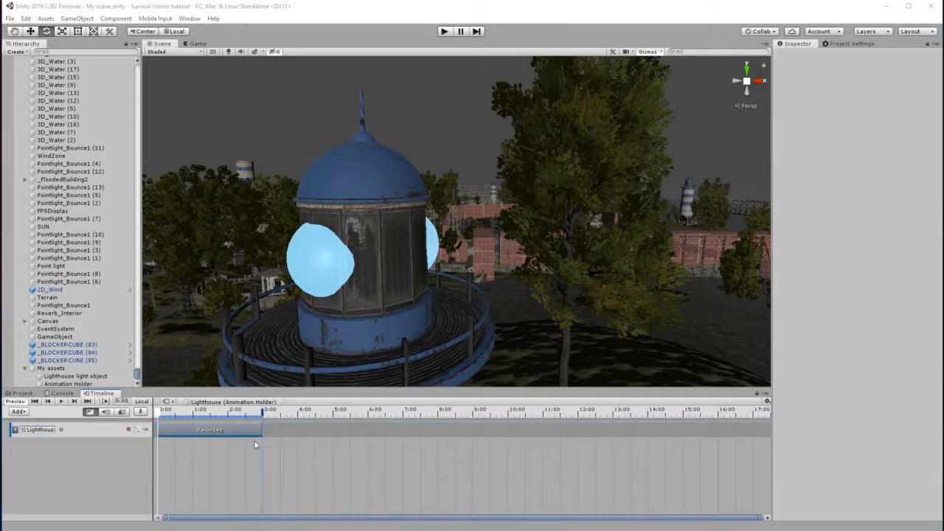
- Rename the recorded clip "Lighthouse rotation" and set its Post-Extrapolate option to Loop
{"action": "left_click", "coordinate": [219, 432]}
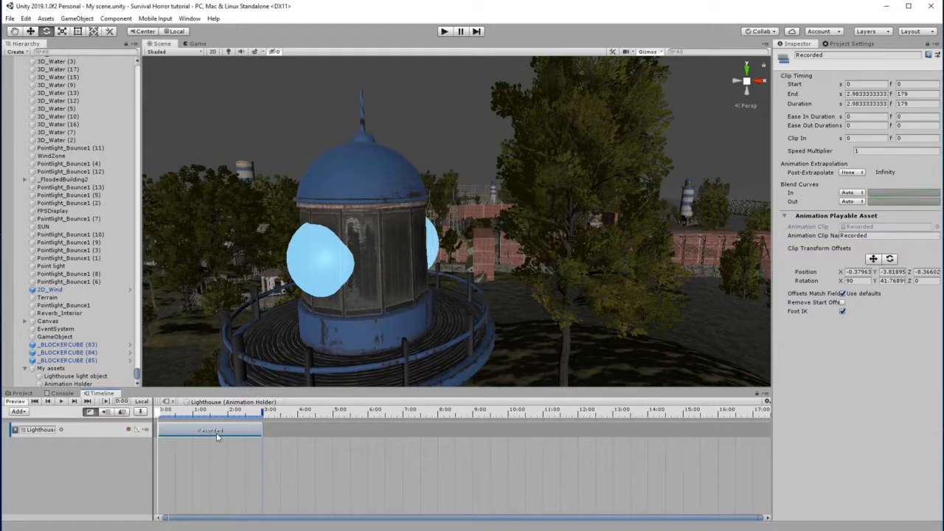
{"action": "left_click", "coordinate": [832, 55]}
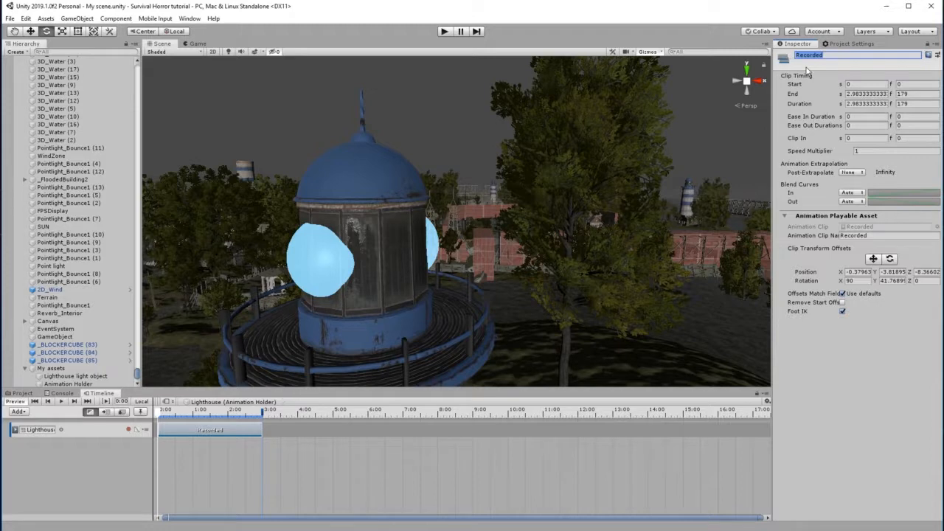
{"action": "type", "text": "Lighthouse rotation"}
{"action": "key", "text": "Return"}
{"action": "left_click", "coordinate": [852, 173]}
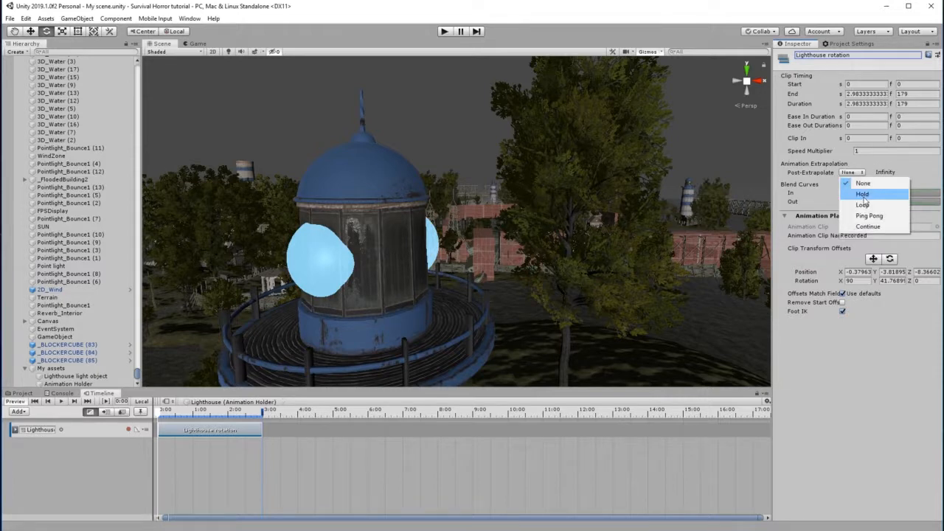
{"action": "left_click", "coordinate": [864, 203]}
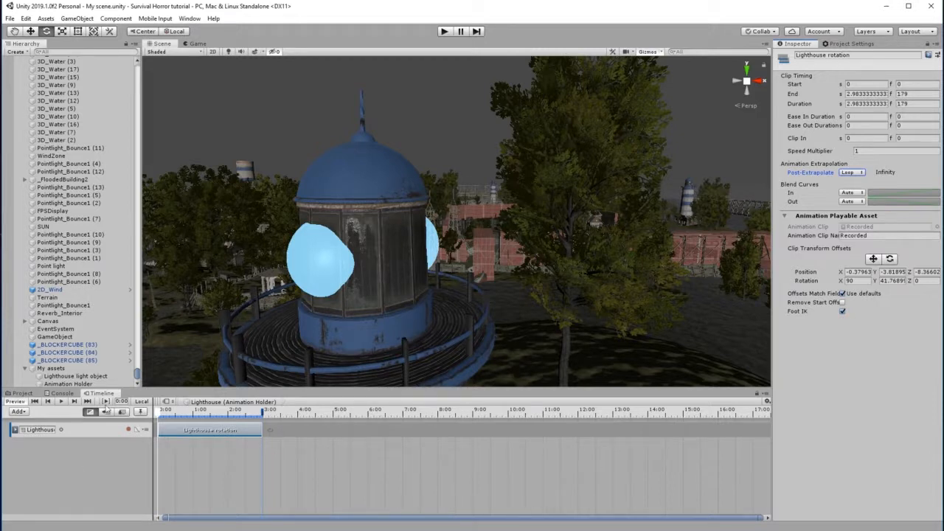
- Set the Wrap Mode of the Animation Holder's Playable Director to Loop and play the timeline to preview the rotation
{"action": "left_click", "coordinate": [67, 383]}
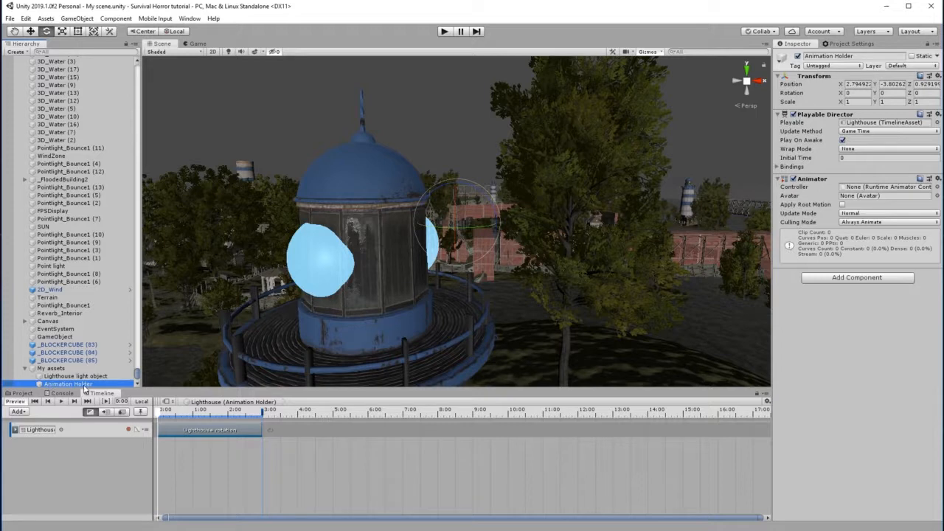
{"action": "left_click", "coordinate": [870, 150]}
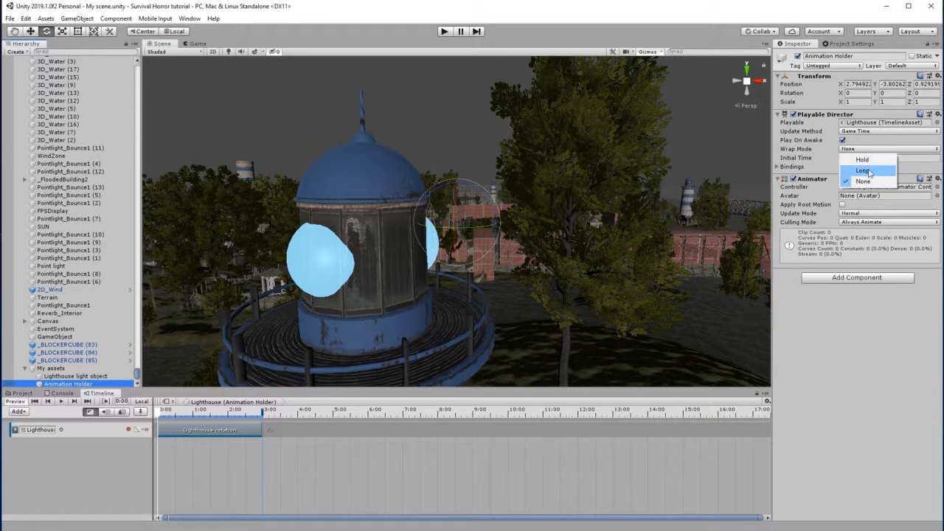
{"action": "left_click", "coordinate": [870, 172]}
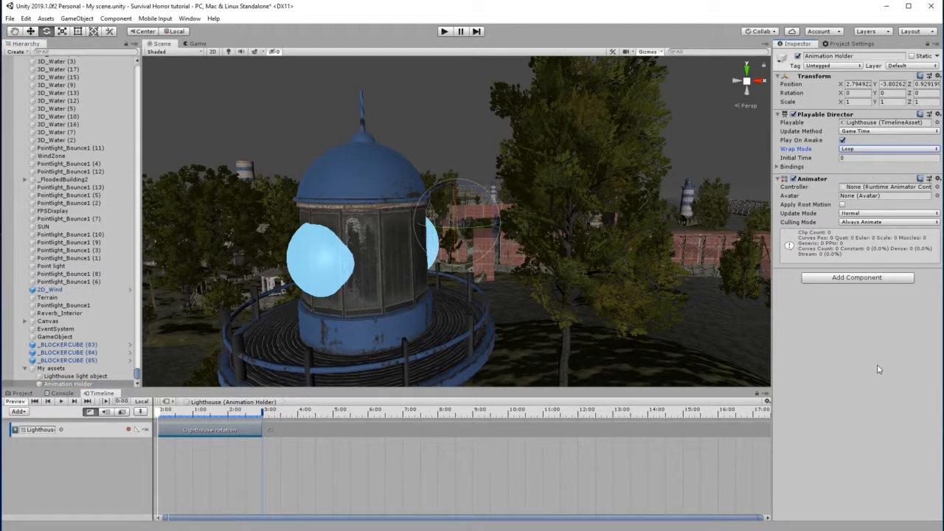
{"action": "left_click", "coordinate": [66, 377]}
{"action": "left_click", "coordinate": [66, 384]}
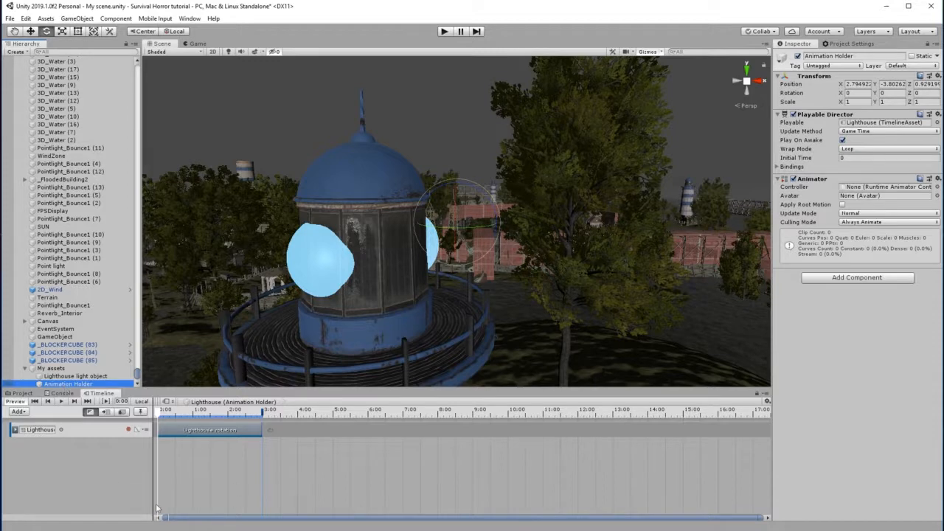
{"action": "left_click", "coordinate": [63, 401]}
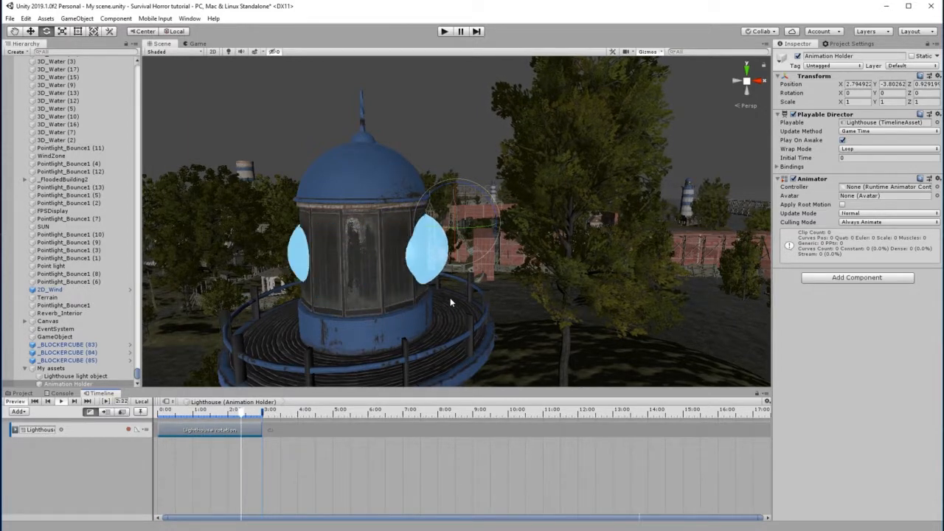
- Open the Lighthouse rotation clip in the Animation window, display its curves, and enlarge the window to see them
{"action": "left_click", "coordinate": [240, 432]}
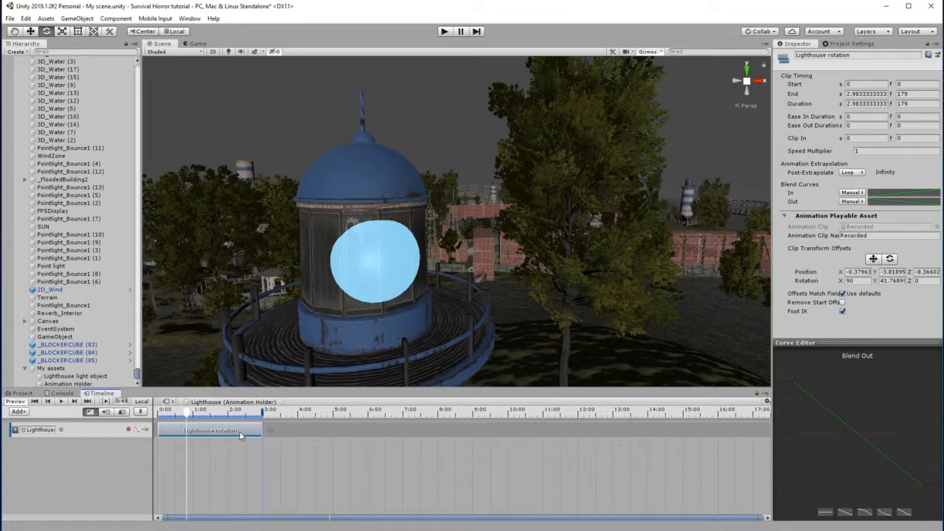
{"action": "double_click", "coordinate": [240, 432]}
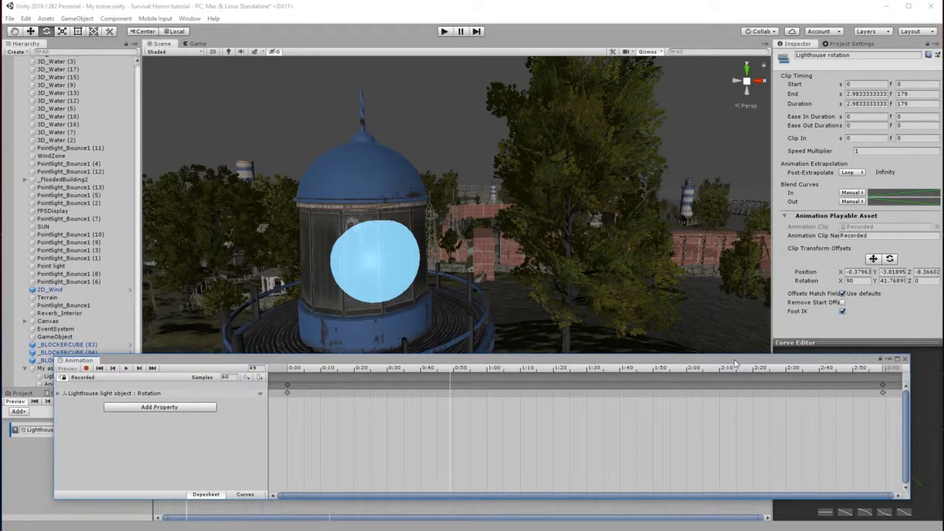
{"action": "left_click_drag", "start_coordinate": [733, 362], "coordinate": [692, 306]}
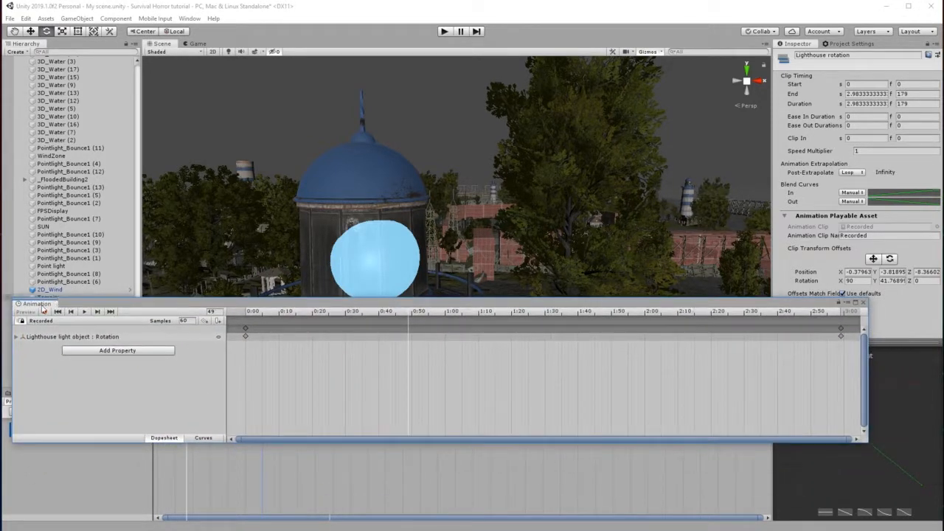
{"action": "left_click_drag", "start_coordinate": [198, 306], "coordinate": [205, 247]}
{"action": "left_click", "coordinate": [211, 379]}
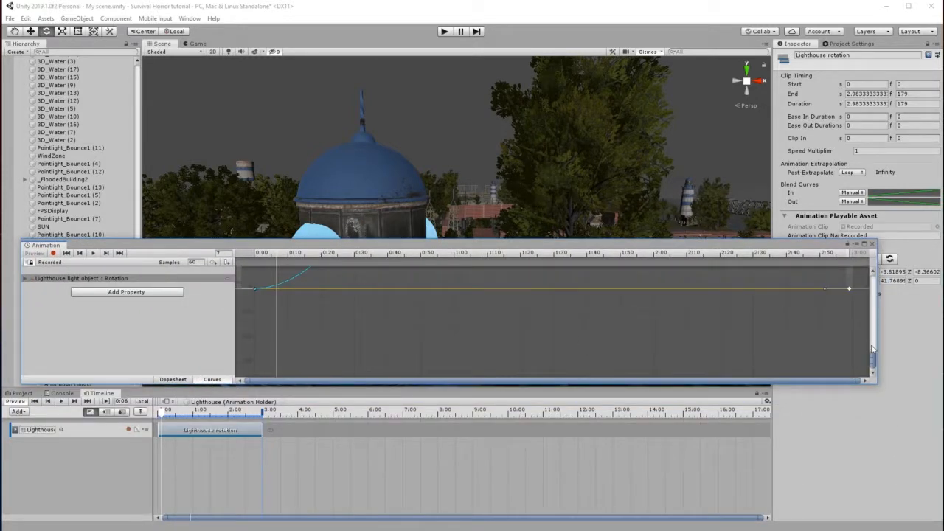
{"action": "left_click_drag", "start_coordinate": [873, 361], "coordinate": [883, 283]}
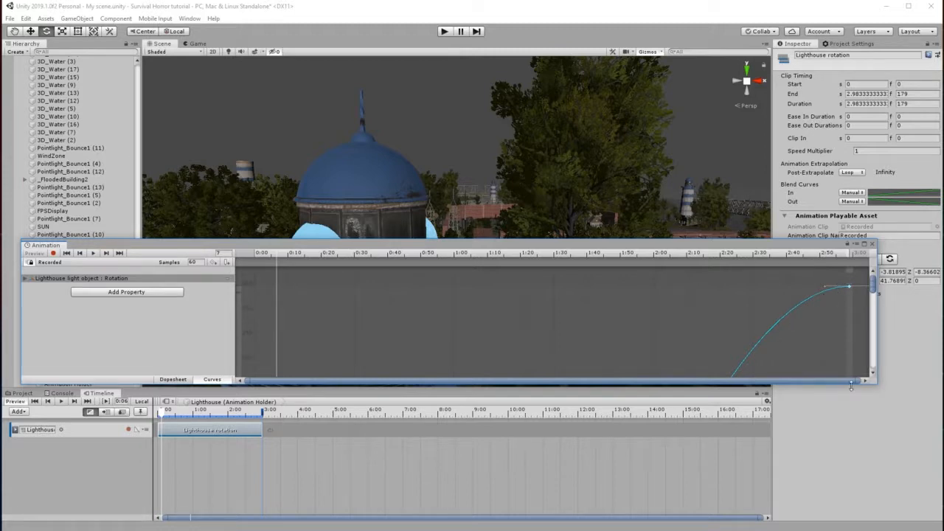
{"action": "left_click_drag", "start_coordinate": [848, 385], "coordinate": [850, 504]}
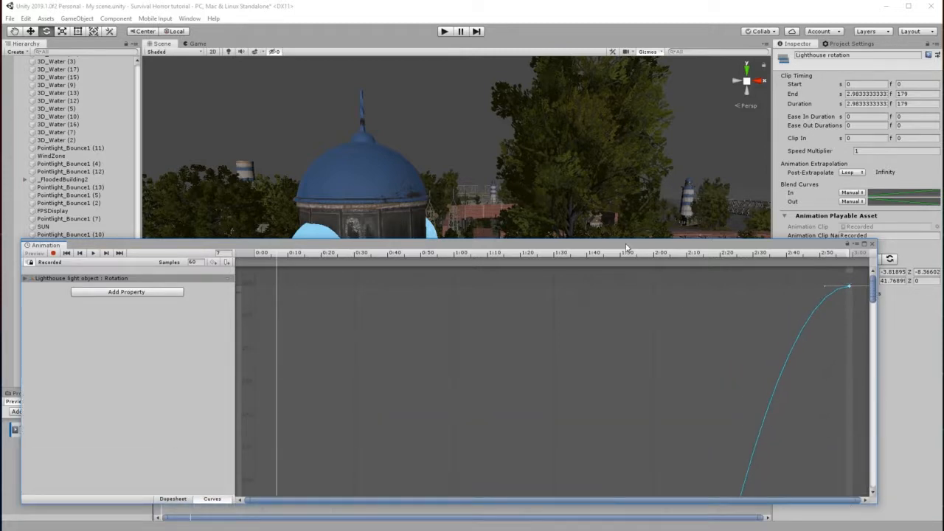
{"action": "left_click_drag", "start_coordinate": [625, 246], "coordinate": [633, 26]}
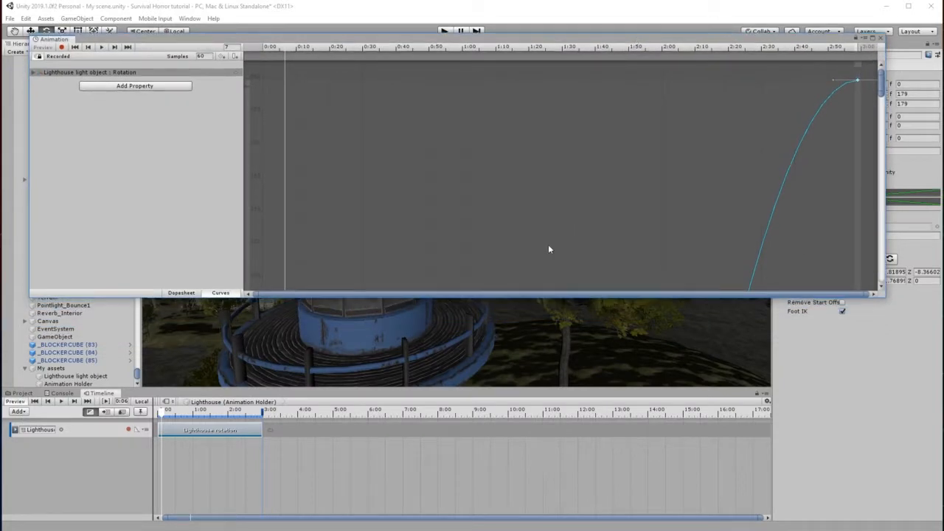
{"action": "left_click_drag", "start_coordinate": [533, 298], "coordinate": [552, 491]}
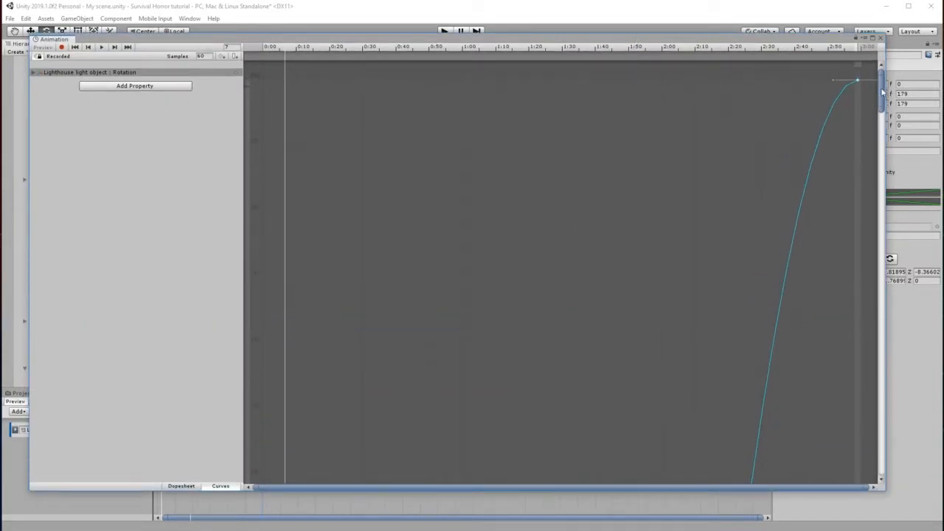
- Try the Flat tangent mode on the first and last keys of the light's rotation curve
{"action": "left_click_drag", "start_coordinate": [882, 91], "coordinate": [886, 466]}
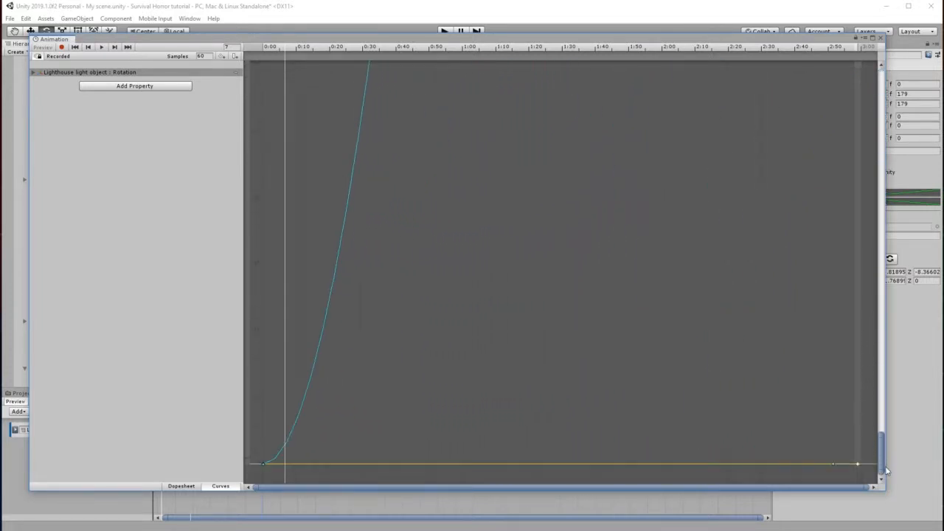
{"action": "left_click", "coordinate": [264, 464]}
{"action": "right_click", "coordinate": [264, 464]}
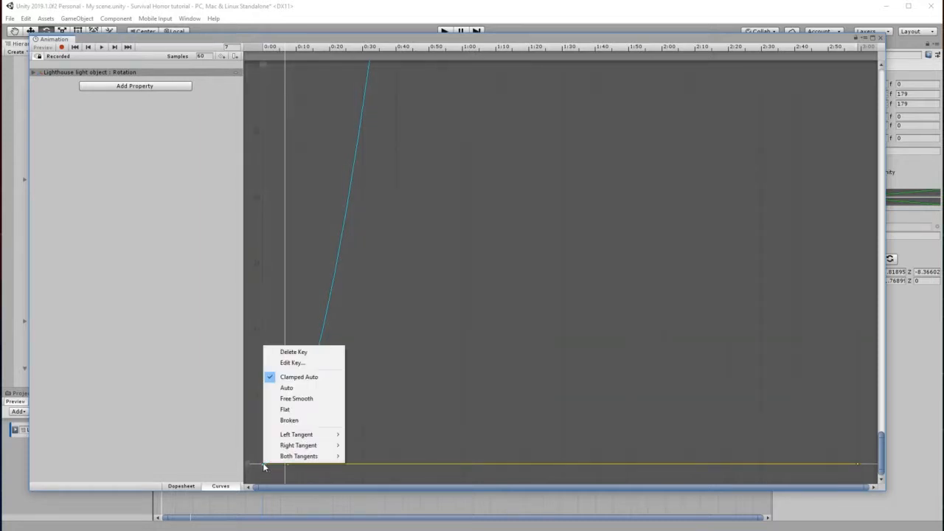
{"action": "left_click", "coordinate": [303, 410]}
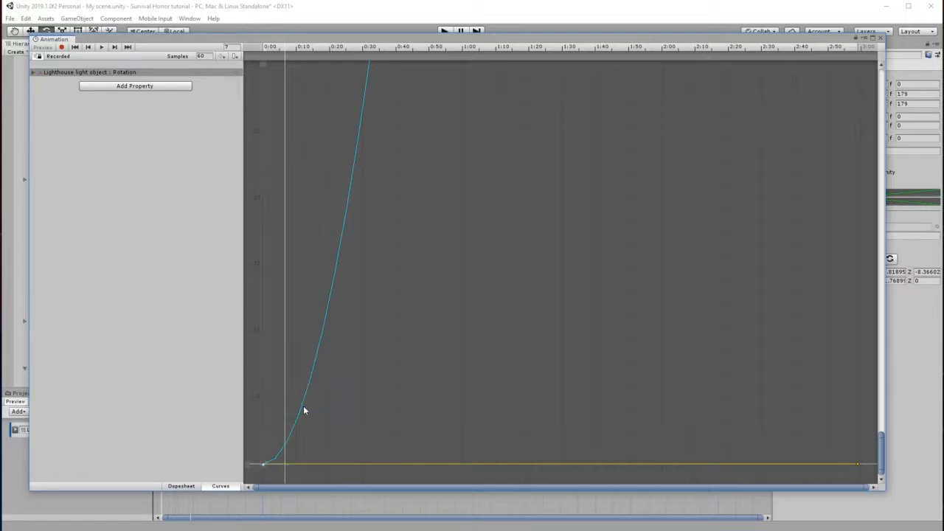
{"action": "left_click_drag", "start_coordinate": [883, 448], "coordinate": [896, 76]}
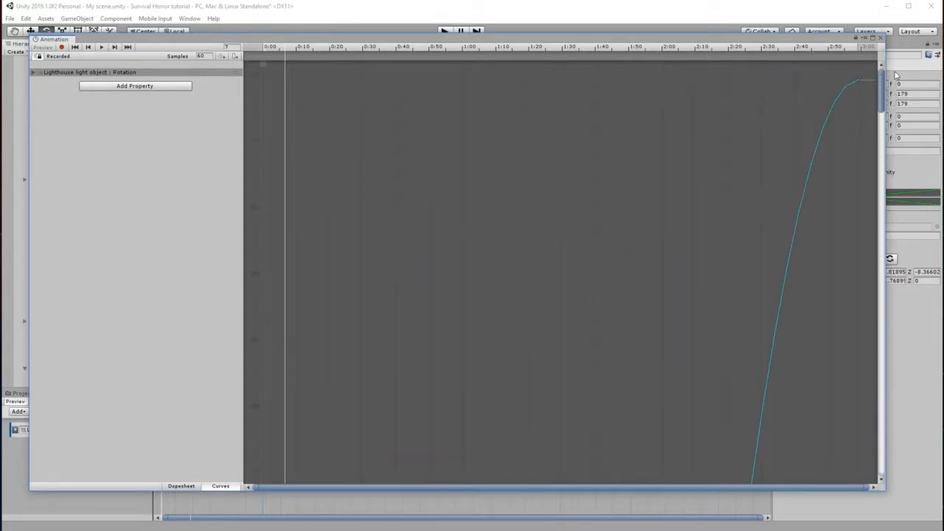
{"action": "right_click", "coordinate": [858, 80]}
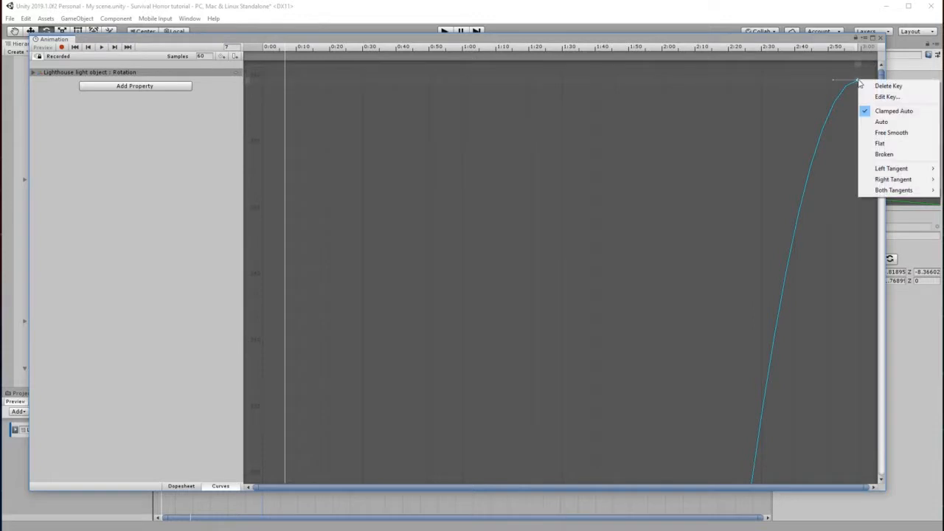
{"action": "left_click", "coordinate": [879, 143]}
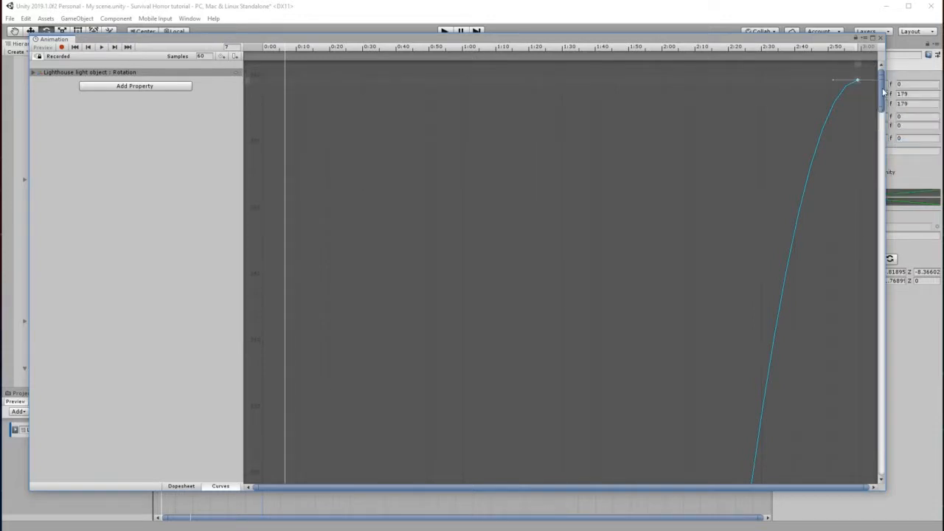
- Set both tangents of the rotation curve's first key, at 0:00, to Linear
{"action": "left_click_drag", "start_coordinate": [882, 91], "coordinate": [887, 465]}
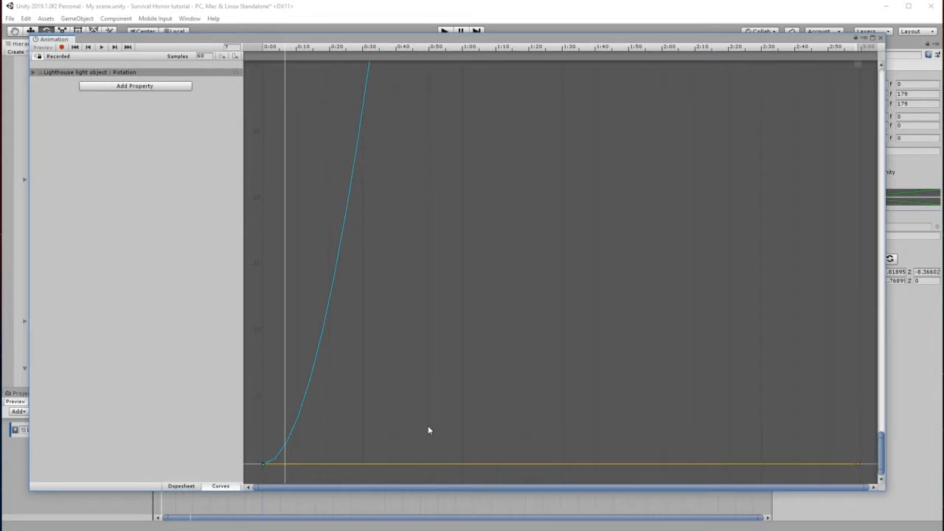
{"action": "right_click", "coordinate": [262, 465]}
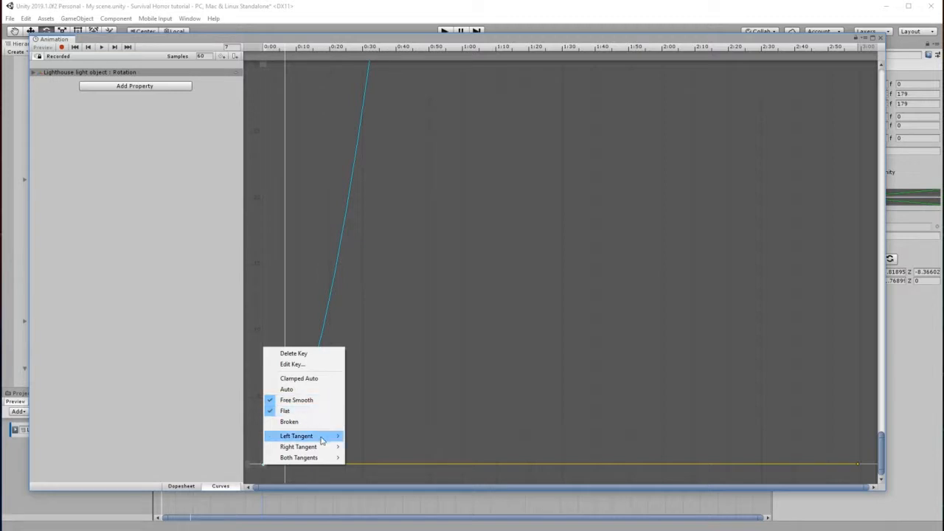
{"action": "mouse_move", "coordinate": [323, 436]}
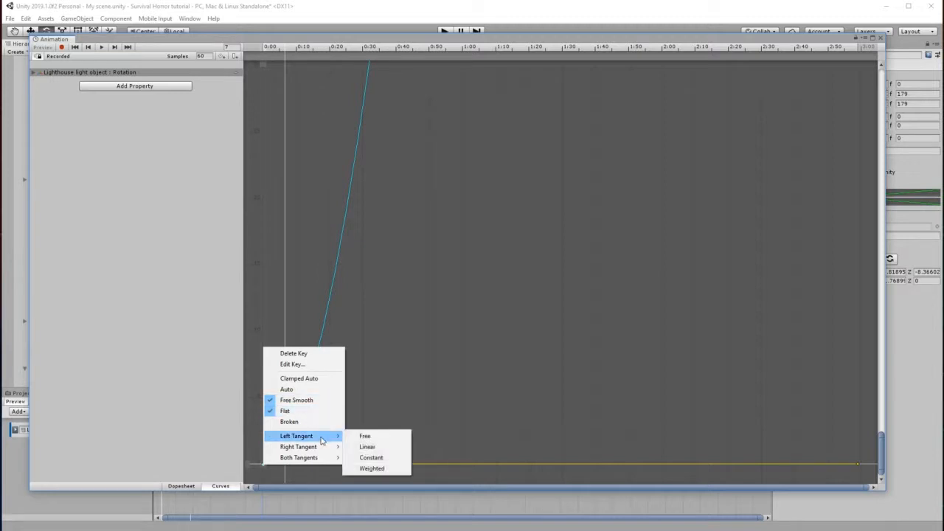
{"action": "left_click", "coordinate": [380, 447]}
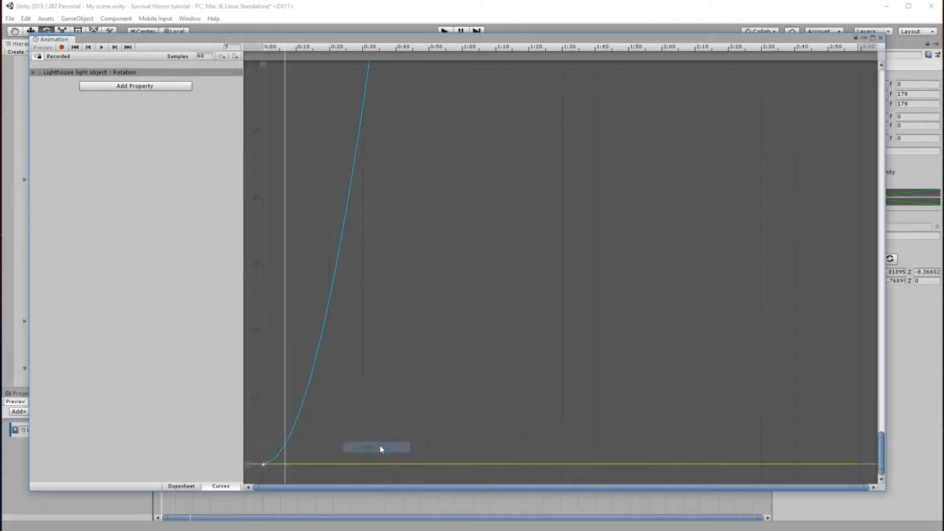
{"action": "right_click", "coordinate": [262, 463]}
{"action": "mouse_move", "coordinate": [303, 455]}
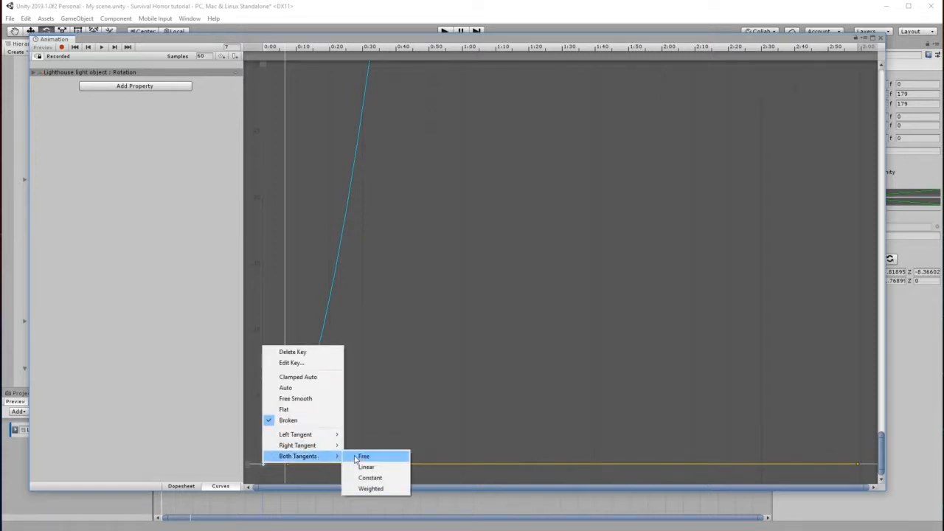
{"action": "left_click", "coordinate": [367, 467]}
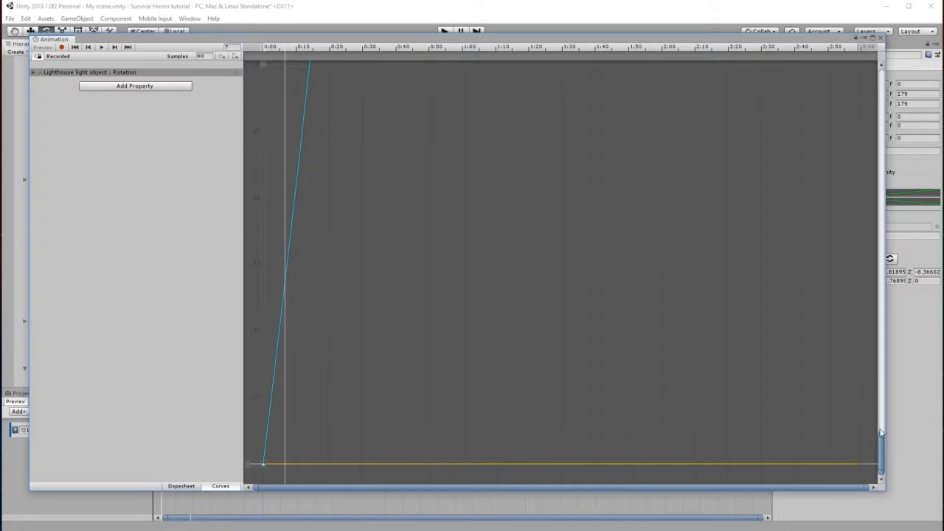
- Set both tangents of the rotation curve's last key, at 2:59, to Linear
{"action": "left_click_drag", "start_coordinate": [879, 448], "coordinate": [861, 500]}
{"action": "left_click_drag", "start_coordinate": [865, 437], "coordinate": [865, 68]}
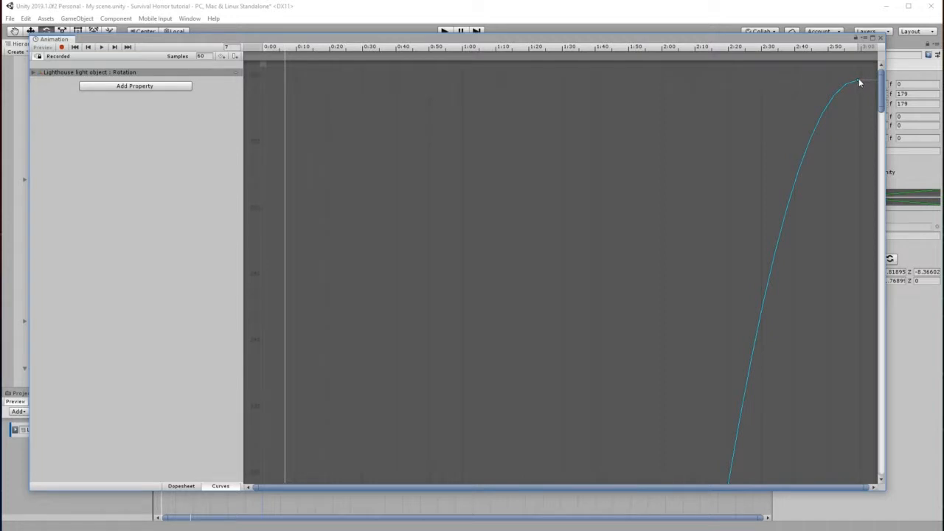
{"action": "right_click", "coordinate": [858, 78]}
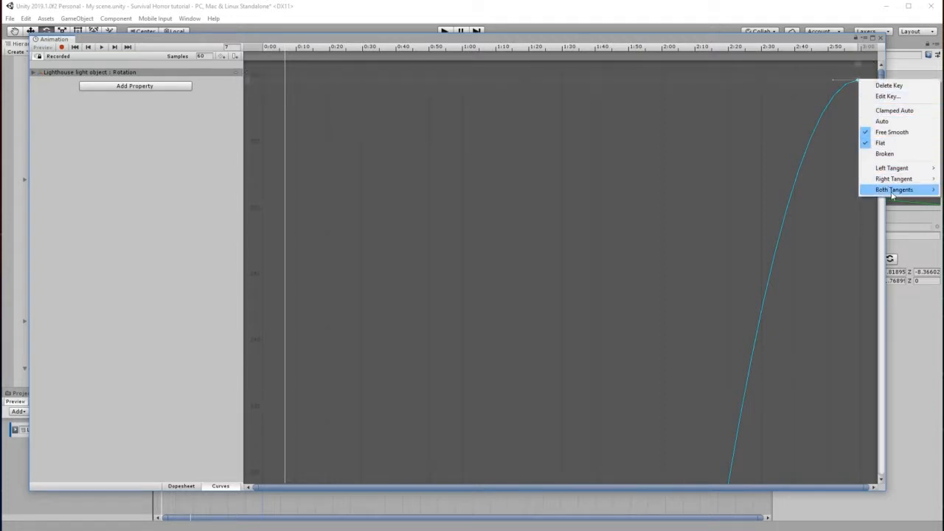
{"action": "mouse_move", "coordinate": [891, 192]}
{"action": "left_click", "coordinate": [817, 201]}
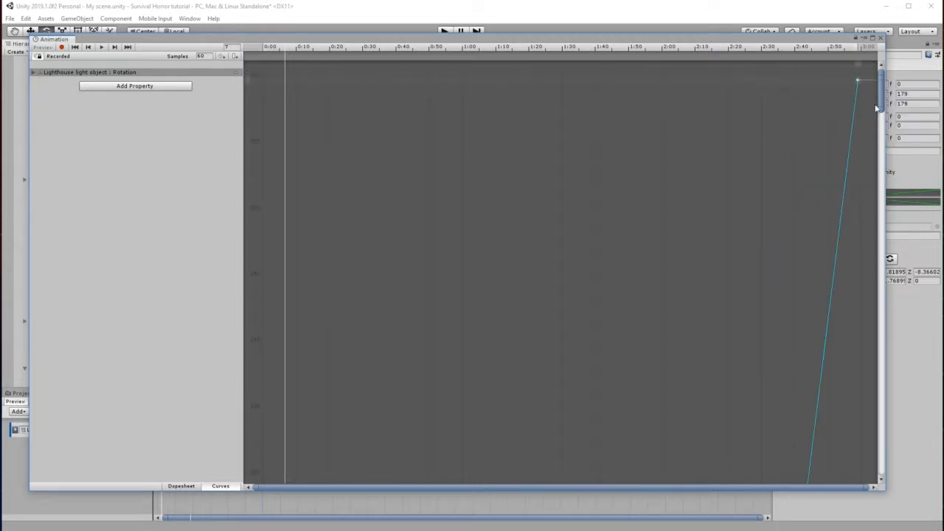
- Move the Animation window clear of the lighthouse, play the clip to check the rotation, and close the window
{"action": "left_click_drag", "start_coordinate": [880, 91], "coordinate": [885, 495]}
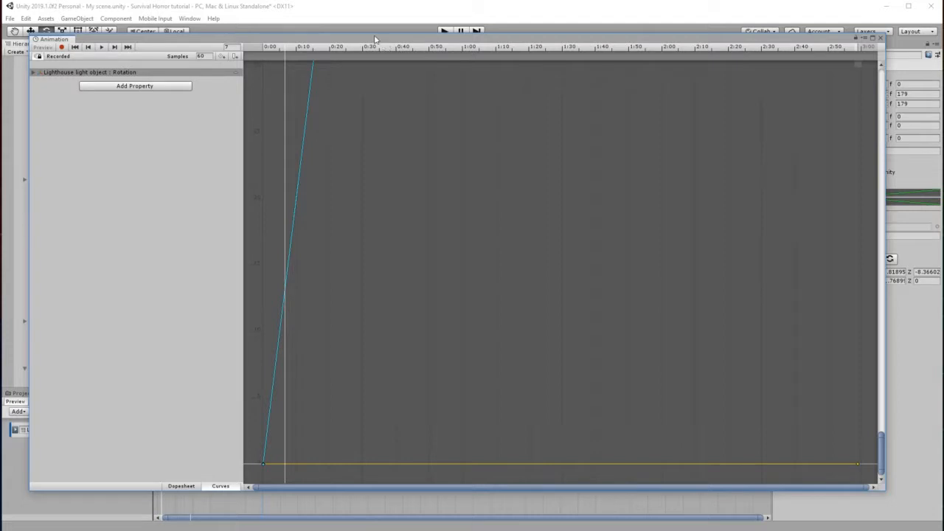
{"action": "left_click_drag", "start_coordinate": [374, 35], "coordinate": [391, 405]}
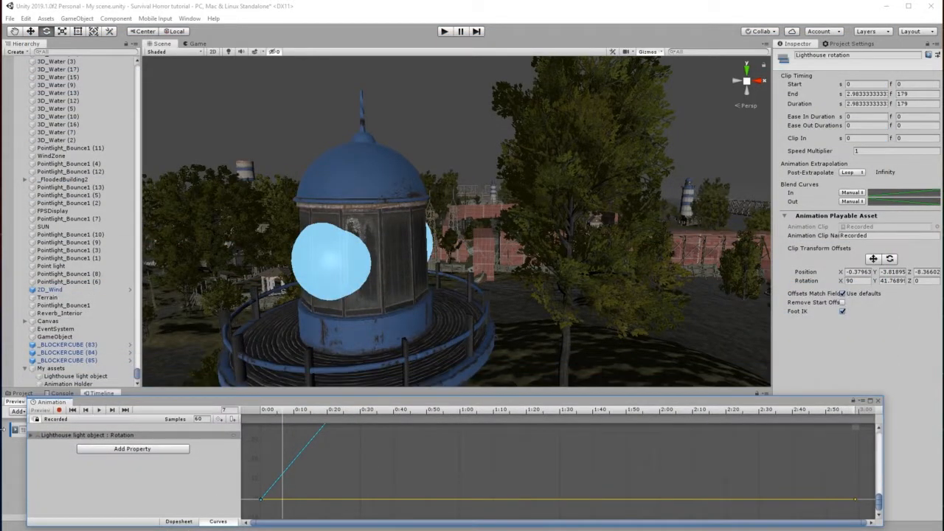
{"action": "left_click", "coordinate": [98, 410]}
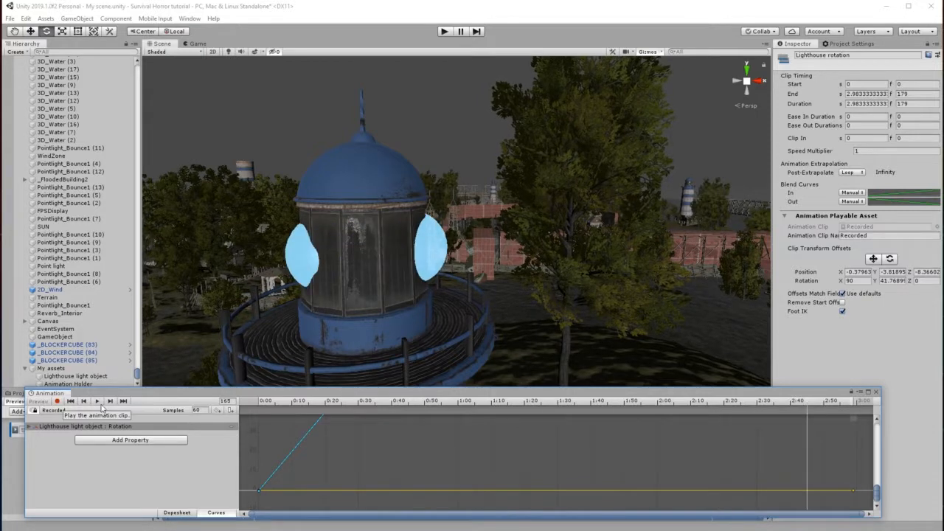
{"action": "left_click", "coordinate": [876, 393]}
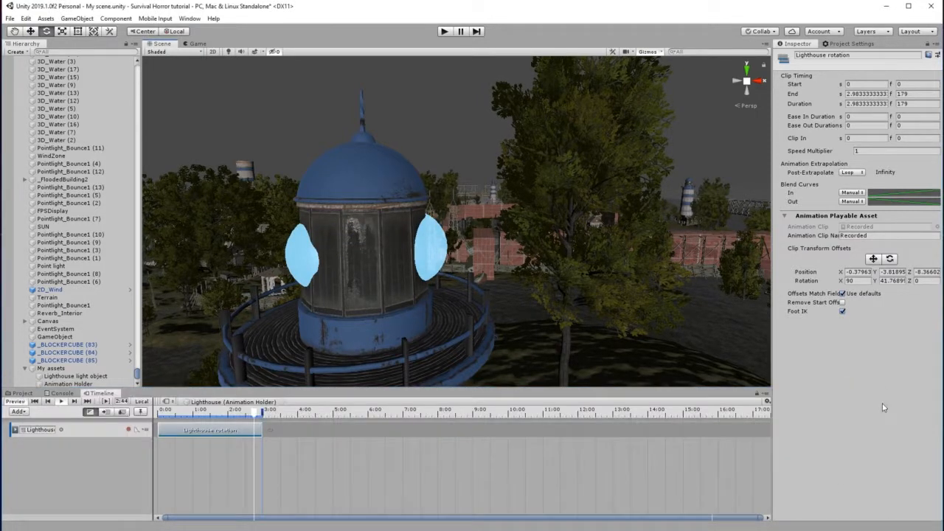
- Try a Speed Multiplier of 2 on the Lighthouse rotation clip and play the timeline to preview it
{"action": "left_click", "coordinate": [863, 150]}
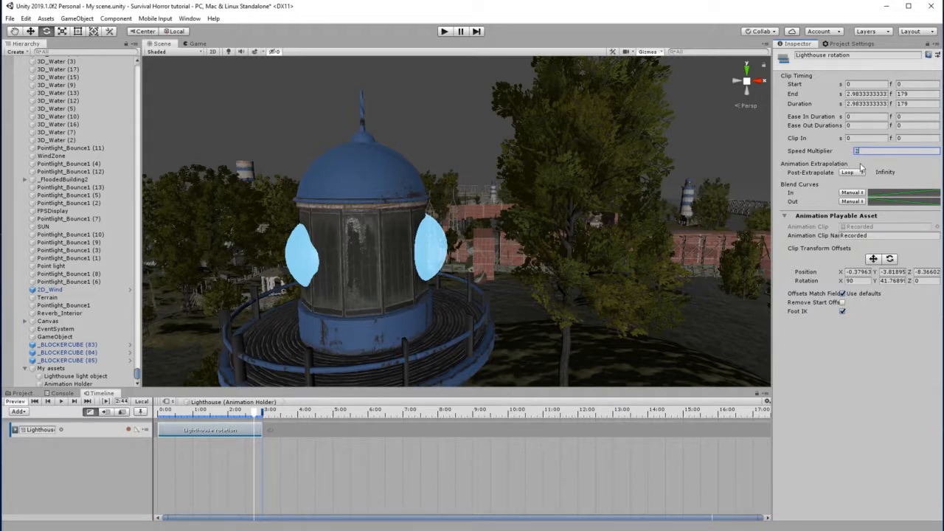
{"action": "type", "text": "2"}
{"action": "key", "text": "Return"}
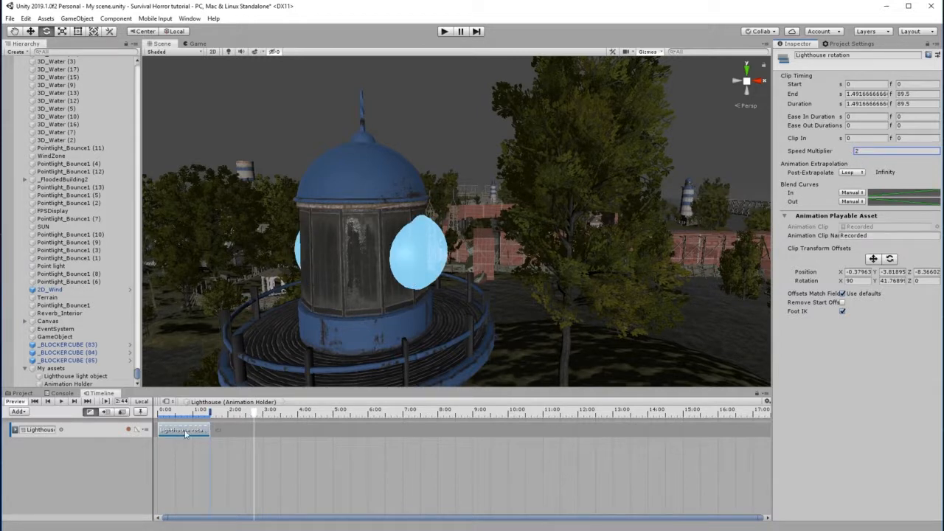
{"action": "left_click", "coordinate": [63, 402]}
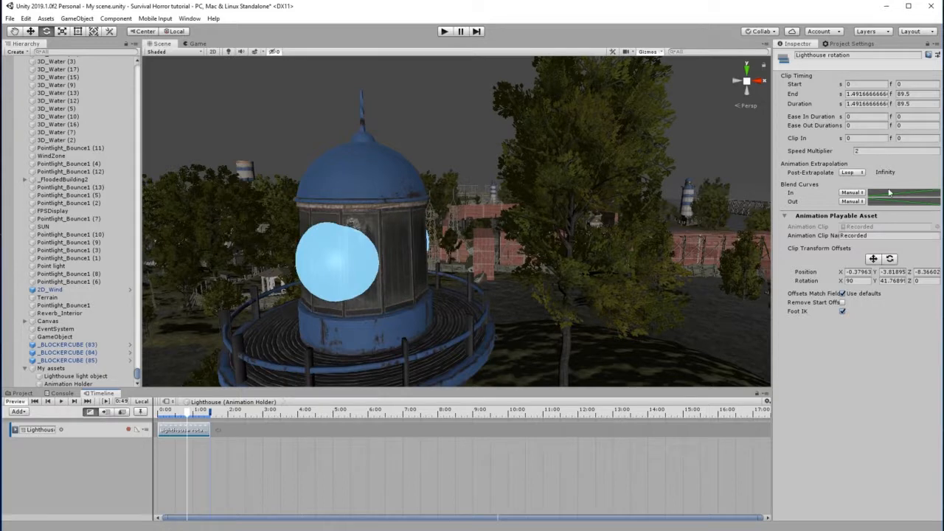
- Set the Lighthouse rotation clip's Speed Multiplier to 0.5 and play the timeline to preview it
{"action": "left_click", "coordinate": [868, 150]}
{"action": "type", "text": "0.5"}
{"action": "key", "text": "Return"}
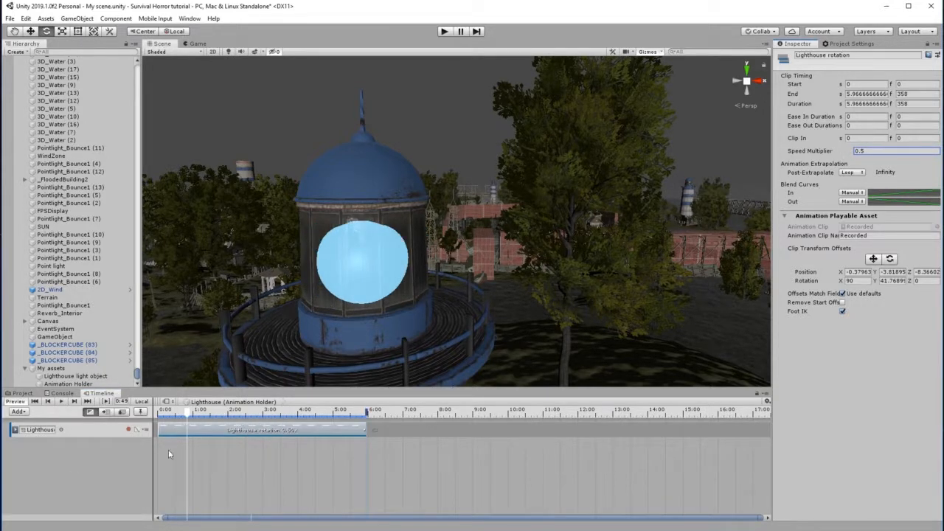
{"action": "left_click", "coordinate": [66, 402]}
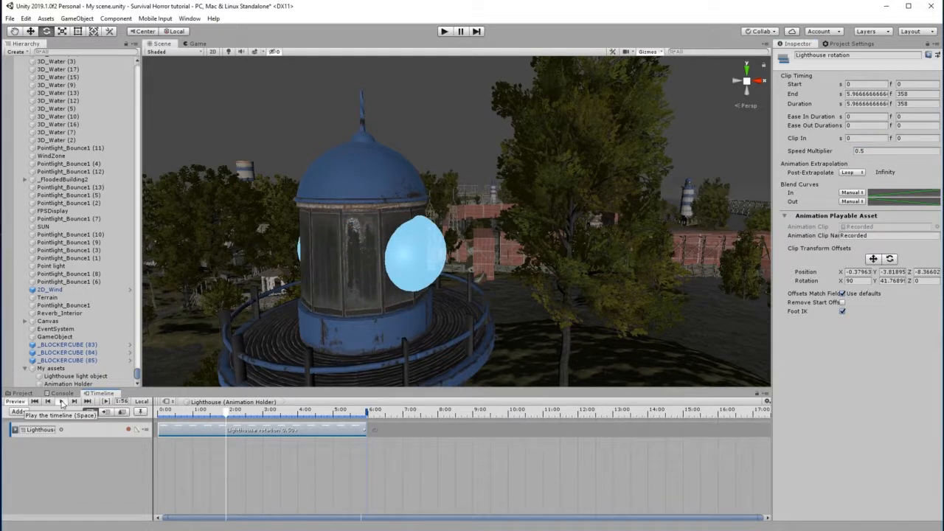